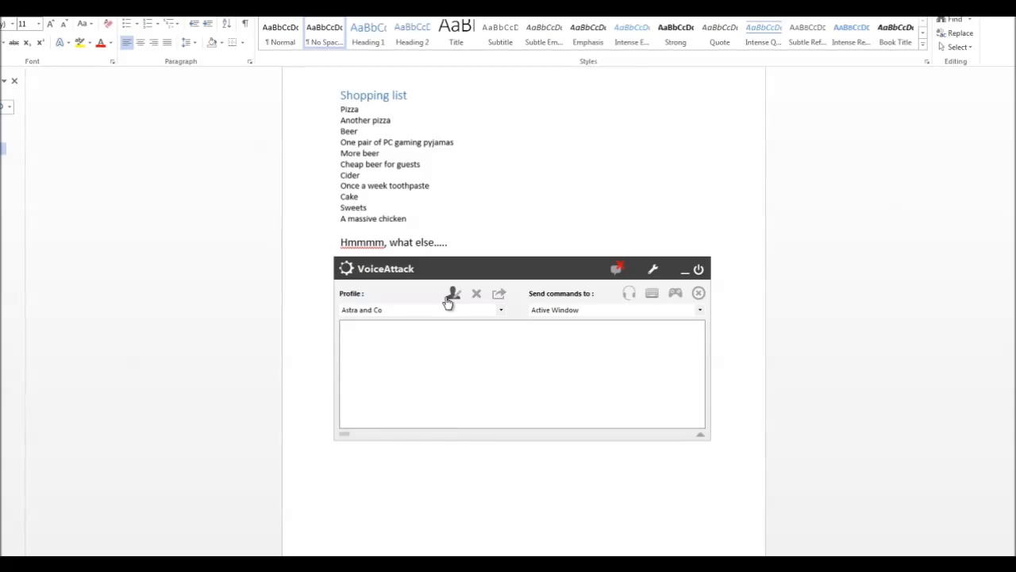
Drop down the Profile list while Astra and Co is the loaded profile
left_click(501, 312)
left_click_drag(501, 371, 501, 559)
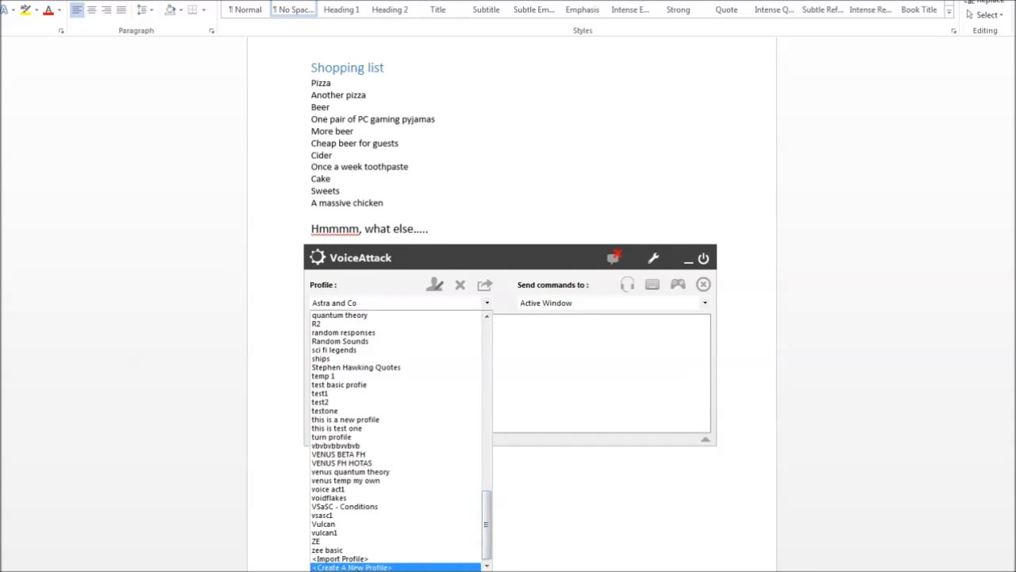
left_click(357, 567)
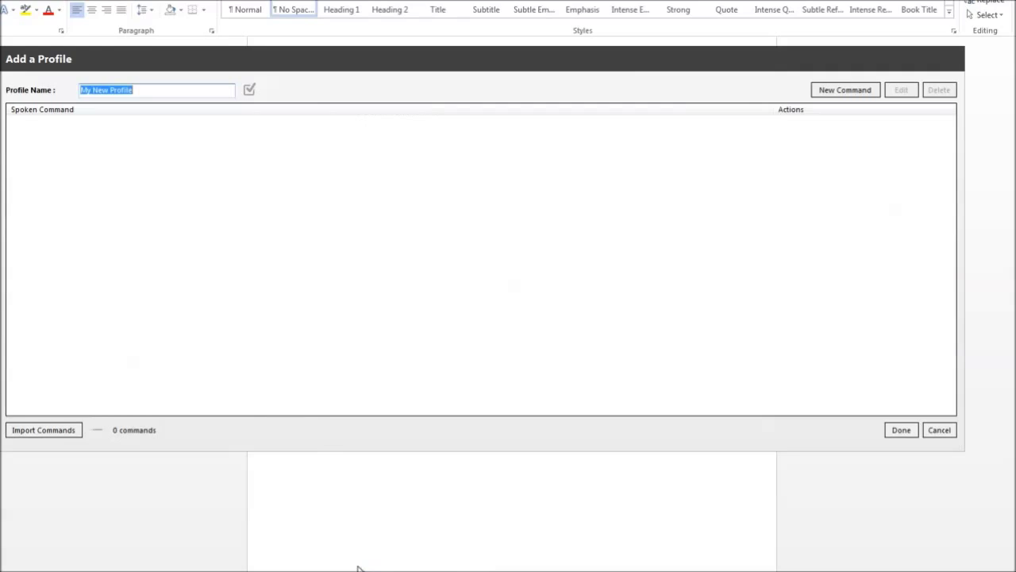
left_click(944, 432)
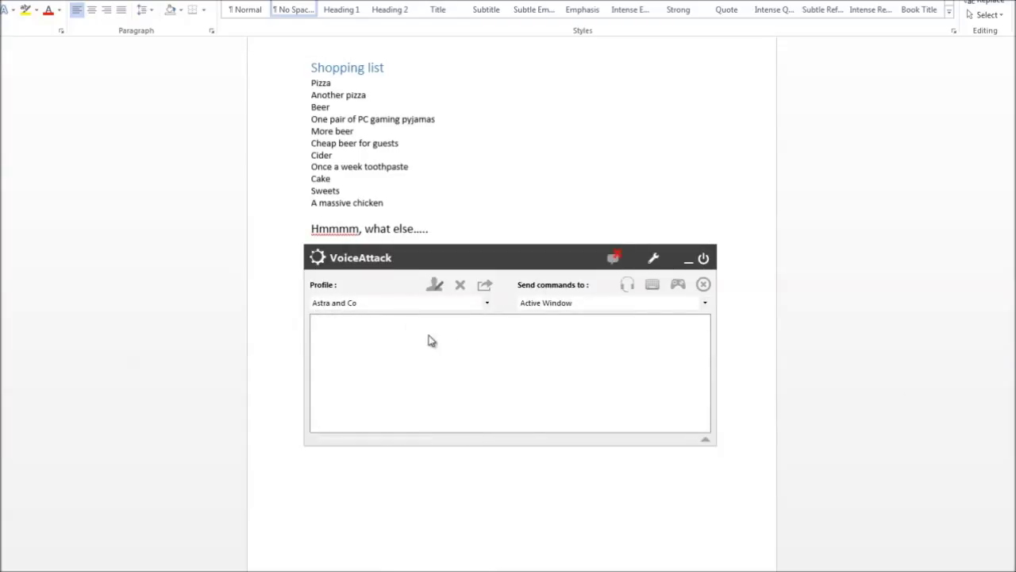
Open the Astra and Co profile's 518 commands for editing and scroll to the RS- entries
left_click(434, 287)
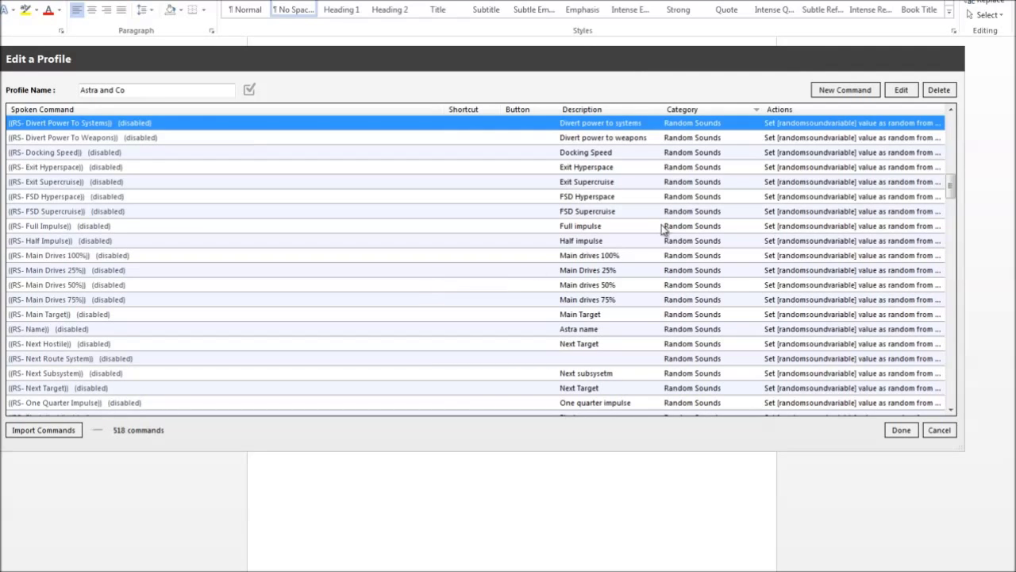
left_click_drag(951, 189, 952, 135)
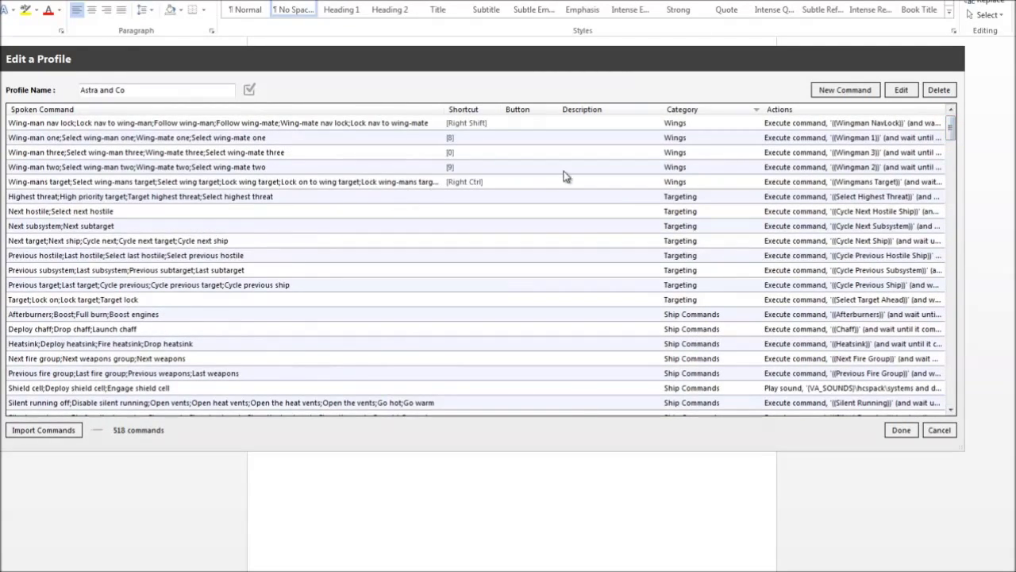
left_click_drag(950, 129, 952, 183)
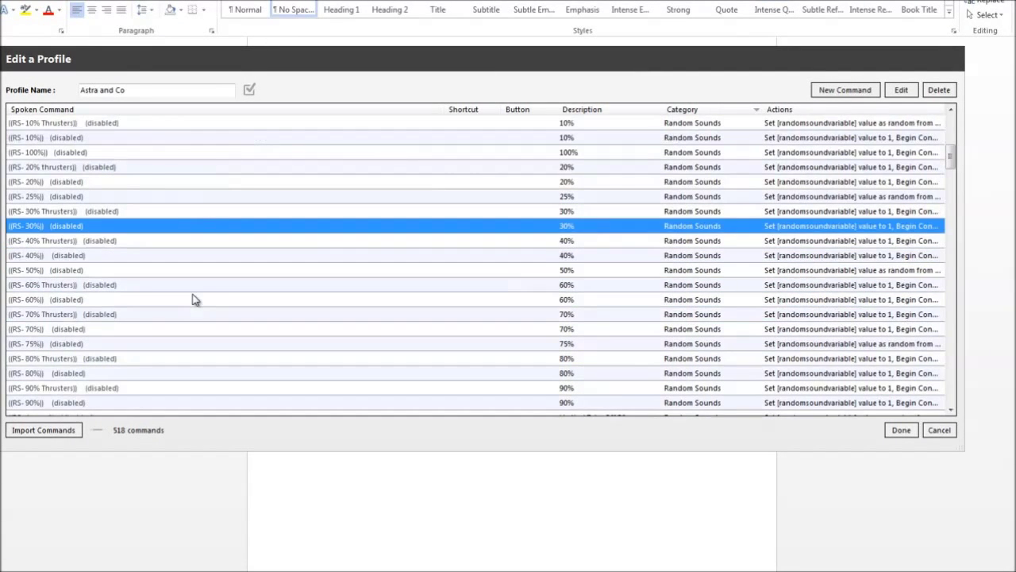
scroll(193, 299, "up", 1)
left_click(24, 328)
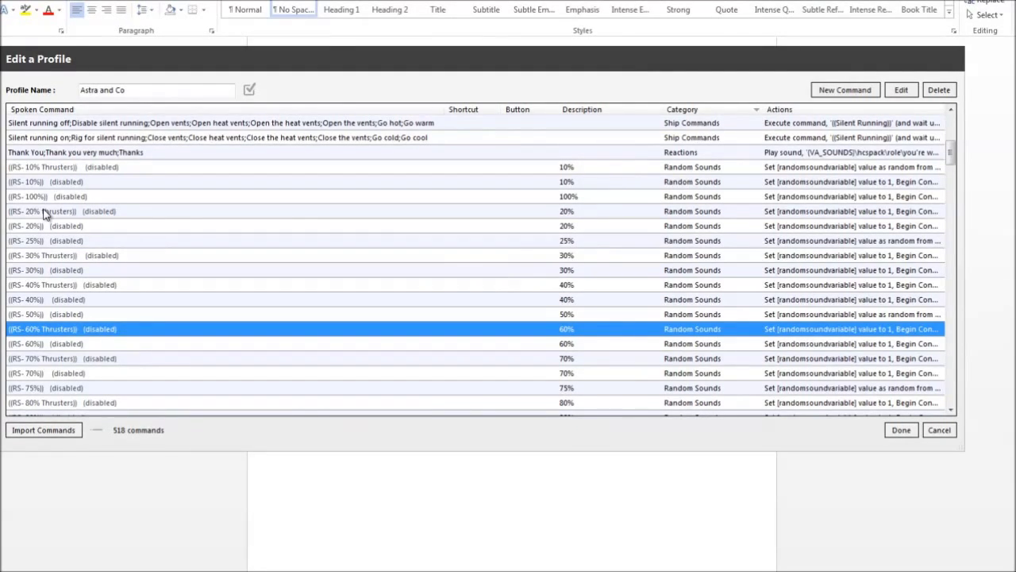
Select RS- Divert Power To Weapons and open it in Edit a Command
left_click_drag(950, 163, 952, 180)
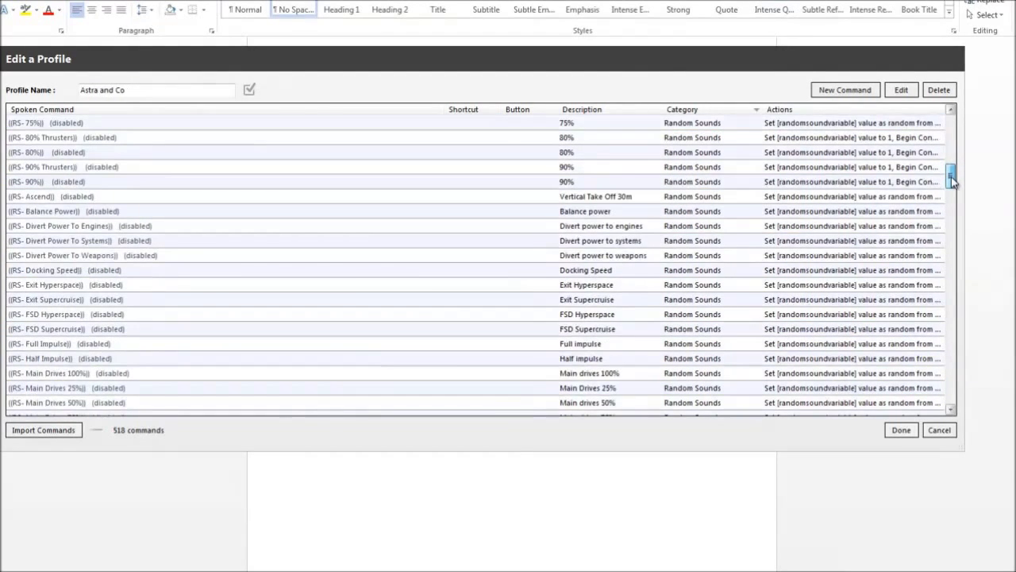
left_click(82, 211)
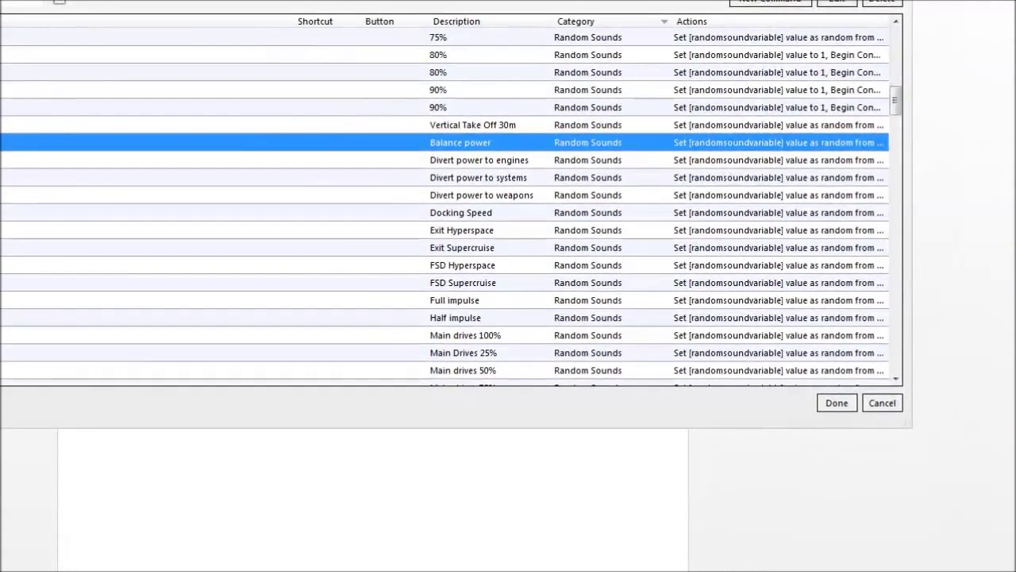
left_click(481, 194)
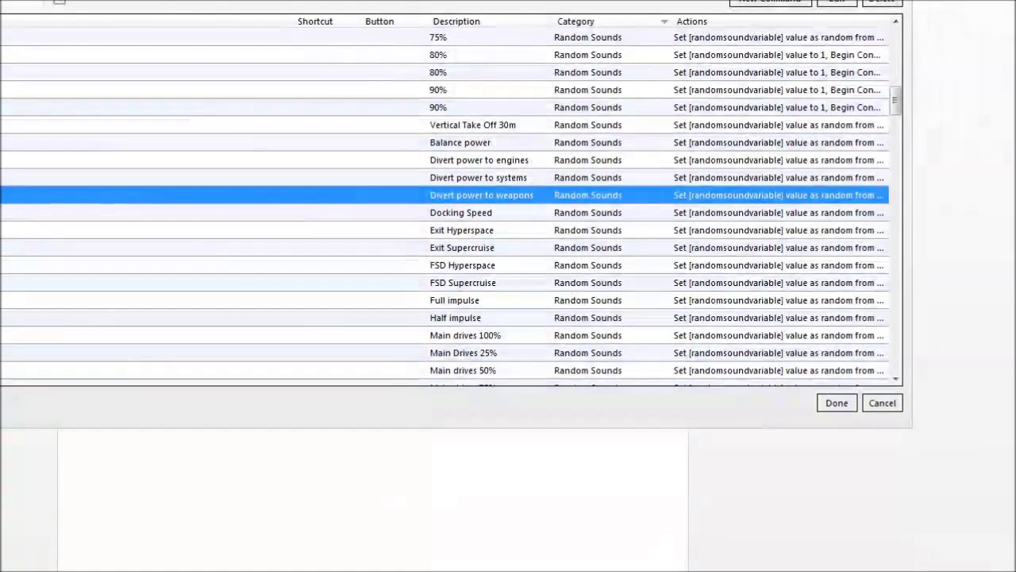
left_click(835, 4)
Review the random-number step and four hcspack mp3 Playsound rows, ending on the first
left_click(328, 160)
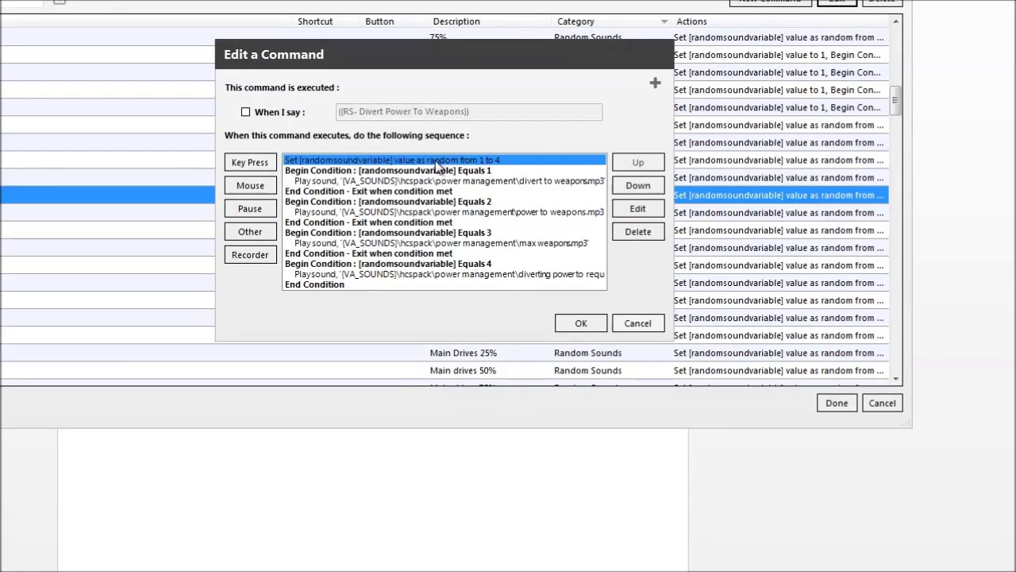
left_click(428, 179)
left_click(408, 211)
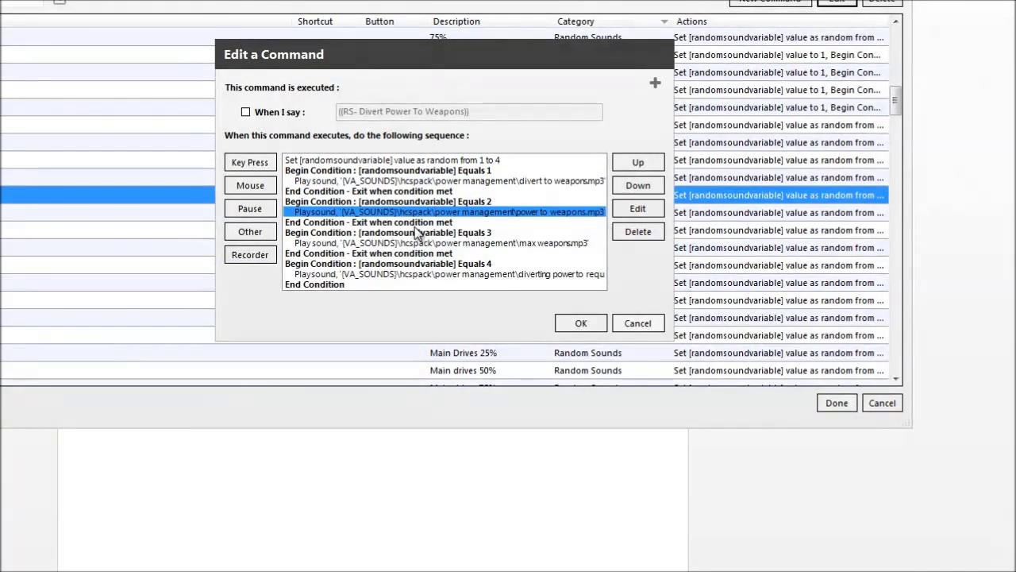
left_click(415, 242)
left_click(411, 274)
left_click(410, 181)
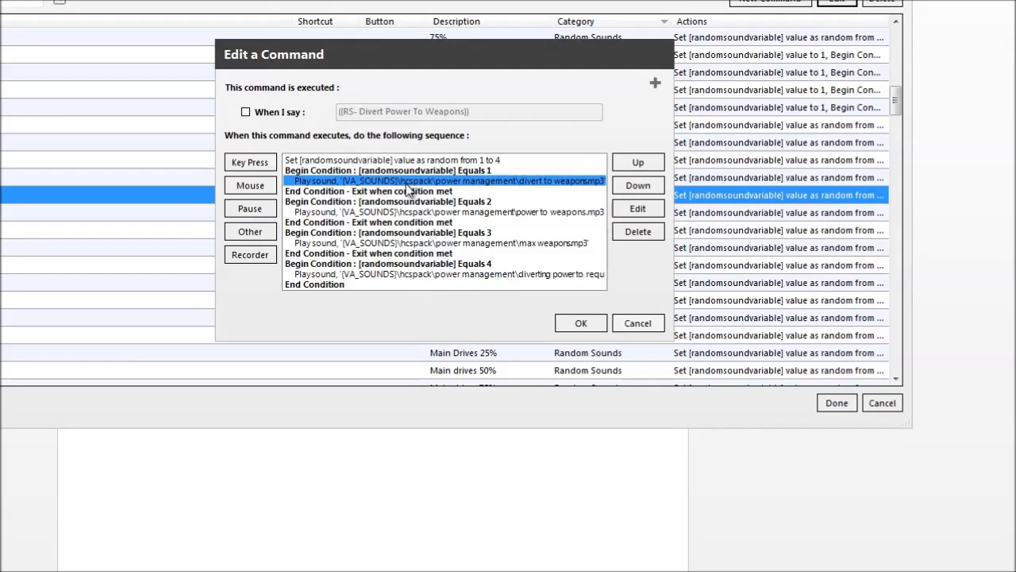
left_click(403, 211)
left_click(411, 243)
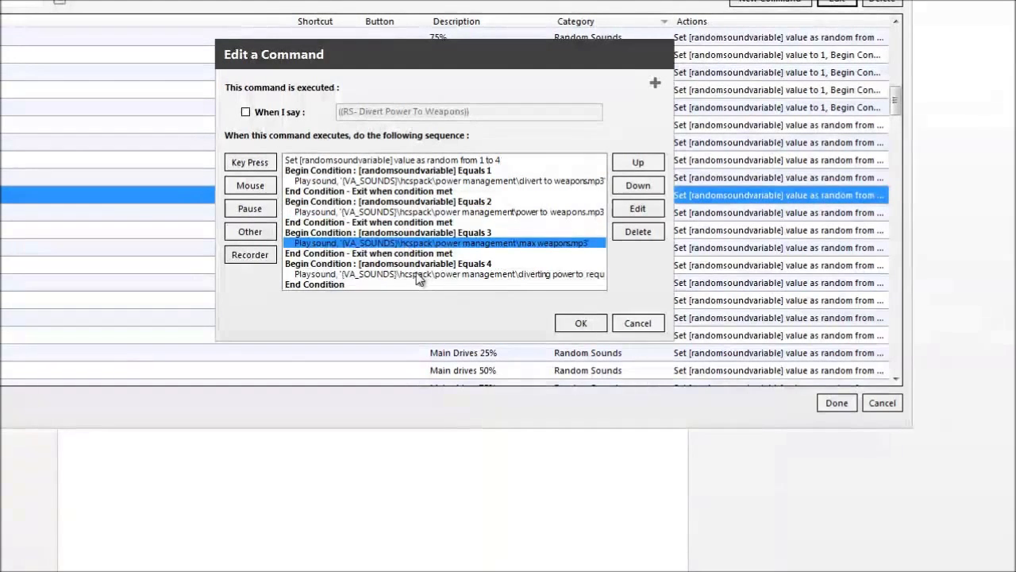
left_click(421, 274)
left_click(402, 160)
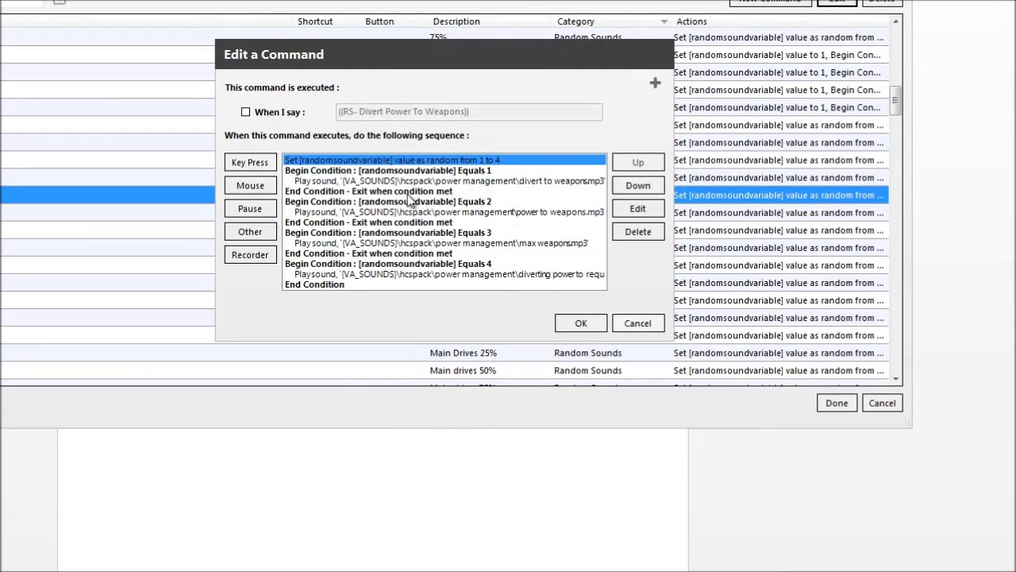
left_click(368, 182)
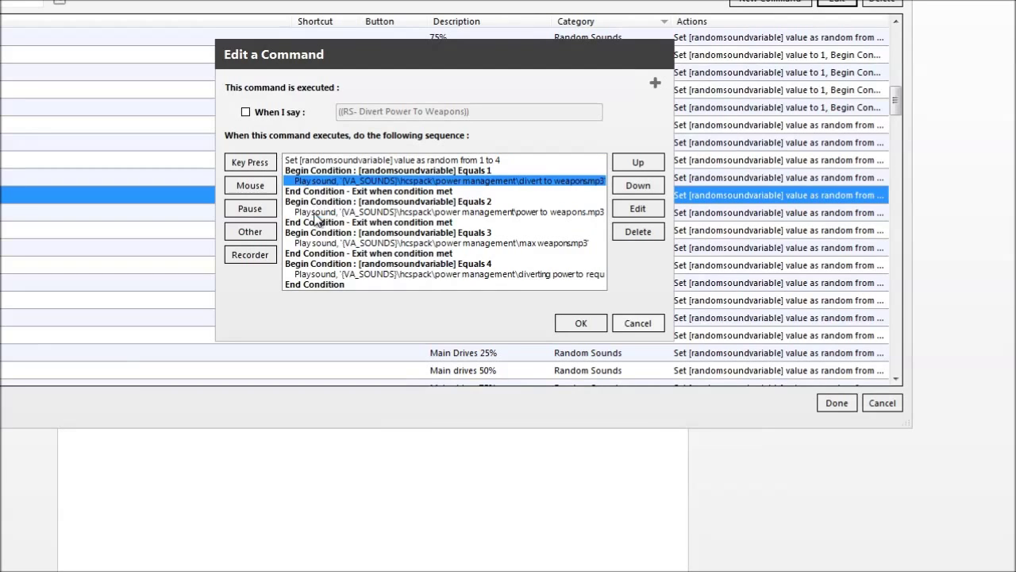
left_click(318, 211)
left_click(321, 242)
left_click(326, 275)
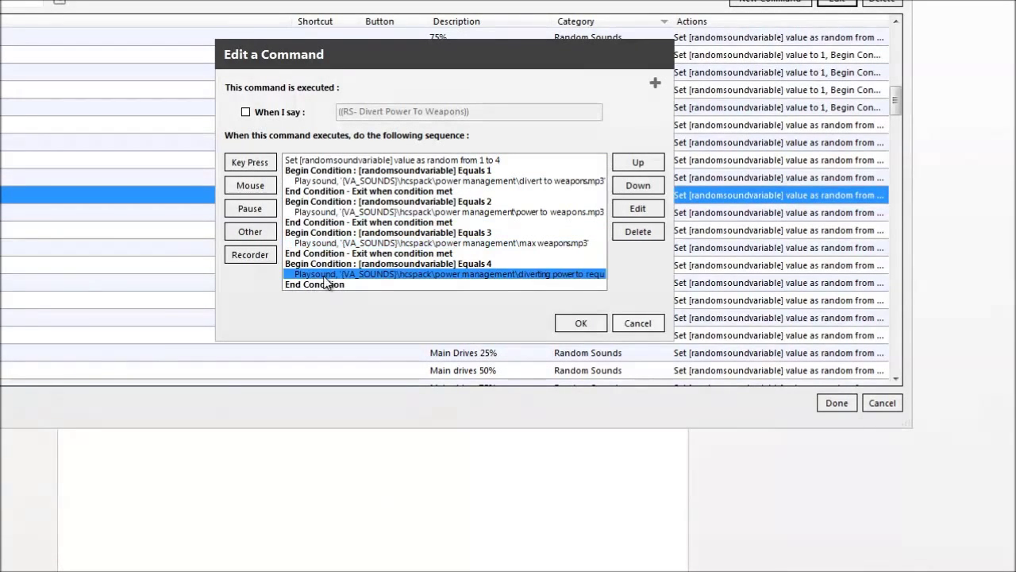
left_click(335, 181)
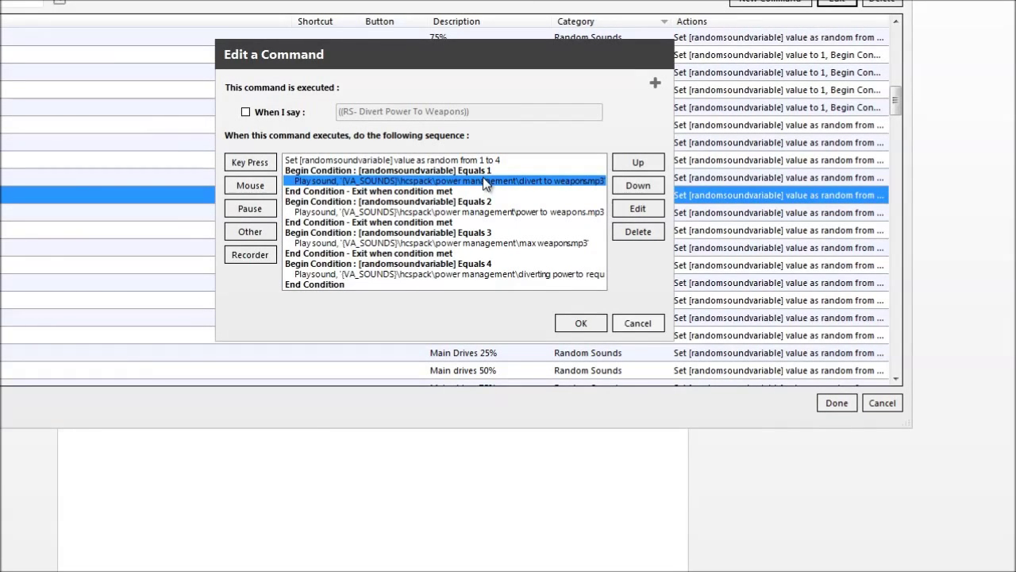
Open the Equals 1 Playsound settings to replace its old mp3 path
left_click(623, 215)
left_click_drag(542, 331, 768, 329)
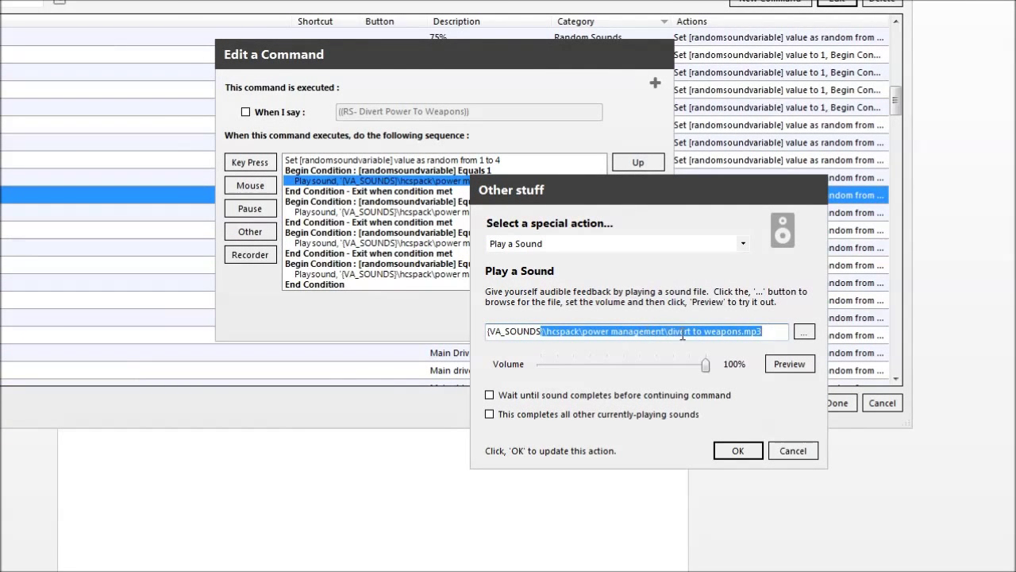
left_click(779, 331)
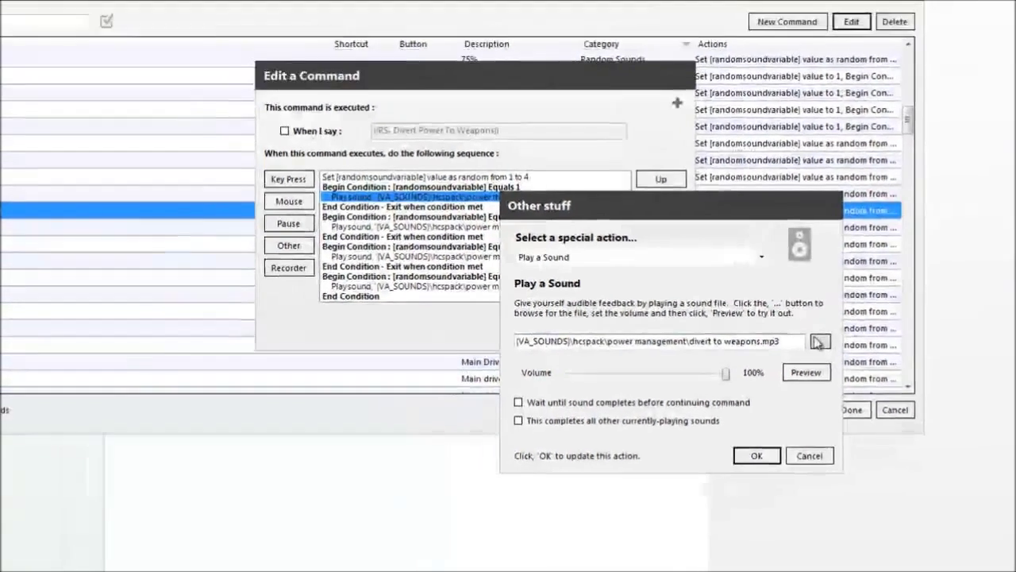
left_click(805, 332)
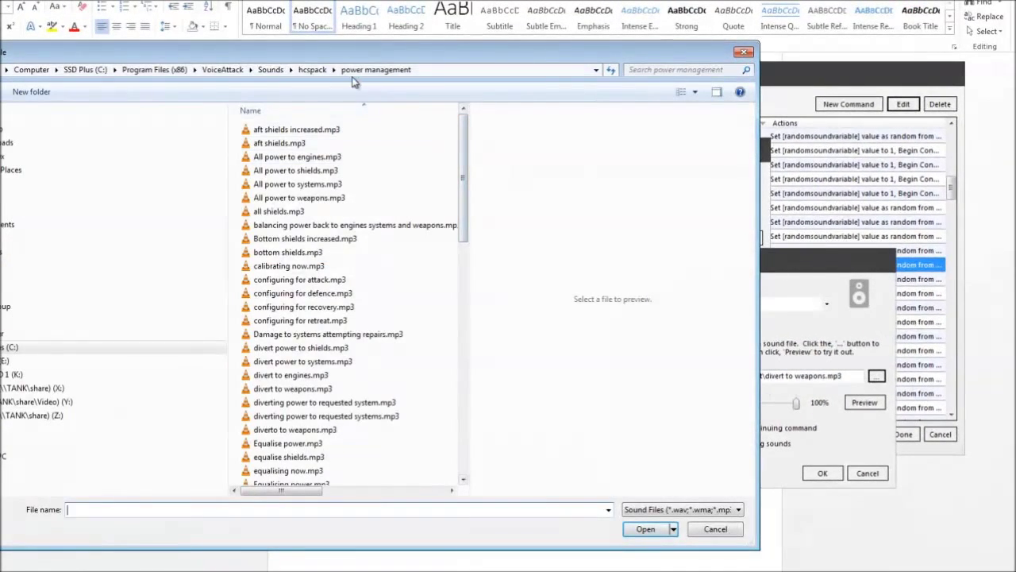
Set the first sound to hcspack-ze\Power Management\Divert to weapons.wav and confirm
left_click(266, 70)
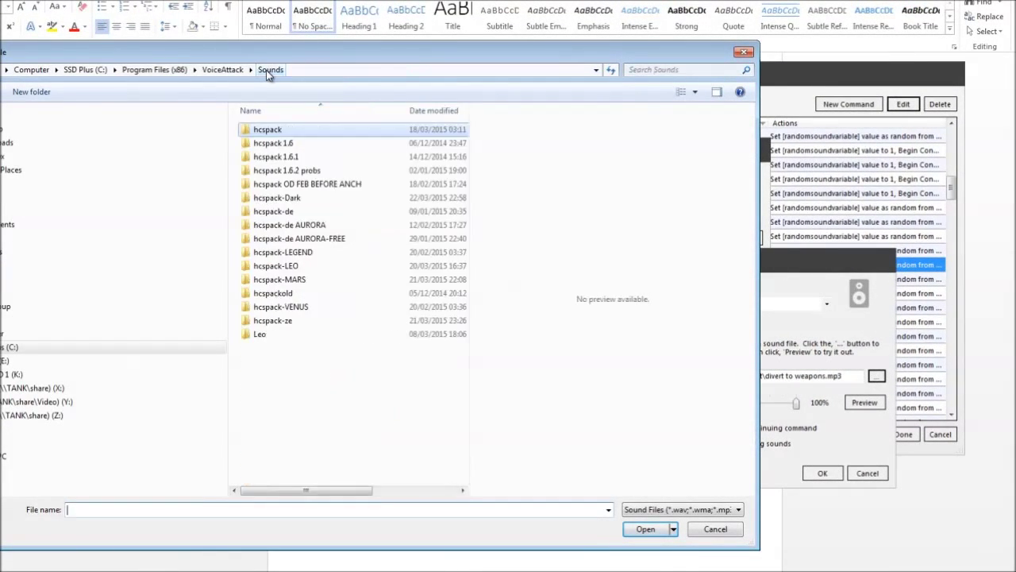
left_click(274, 323)
double_click(274, 323)
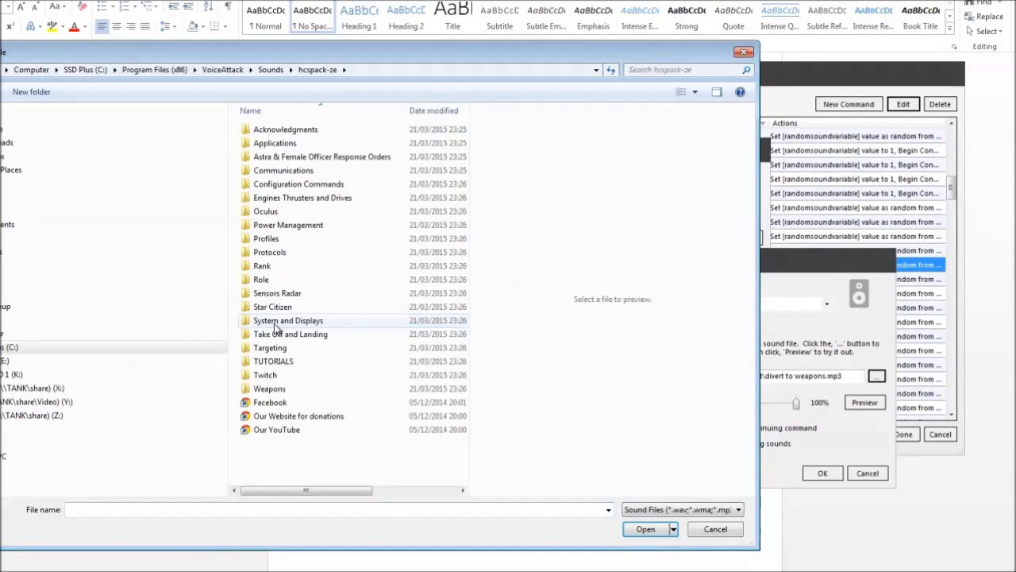
double_click(275, 226)
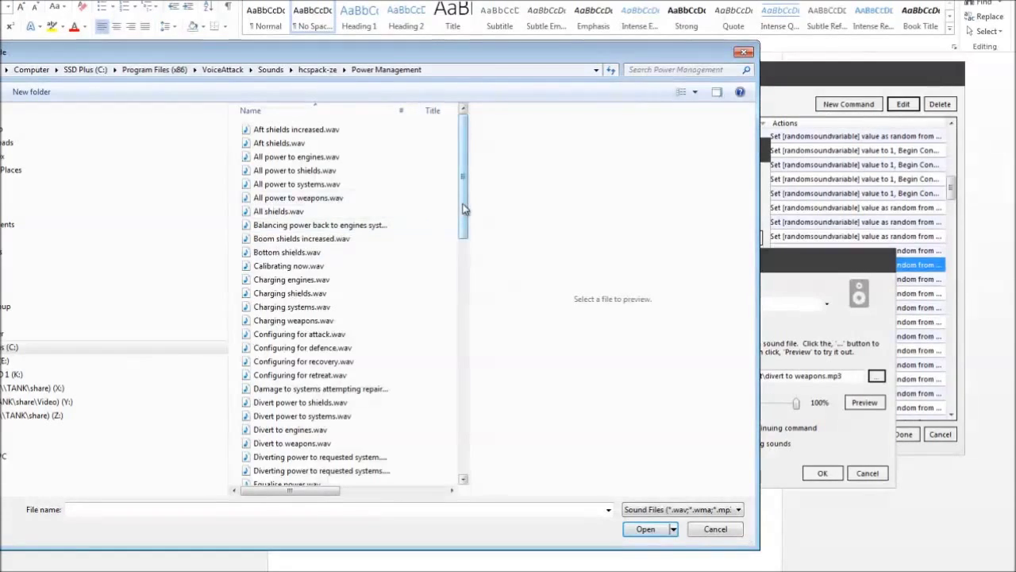
scroll(450, 210, "down", 3)
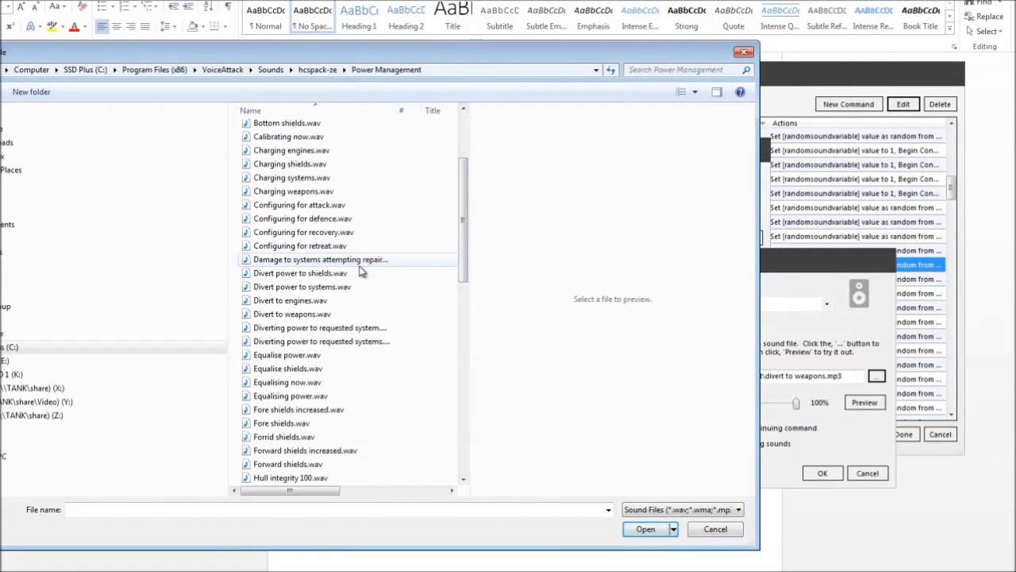
left_click(311, 315)
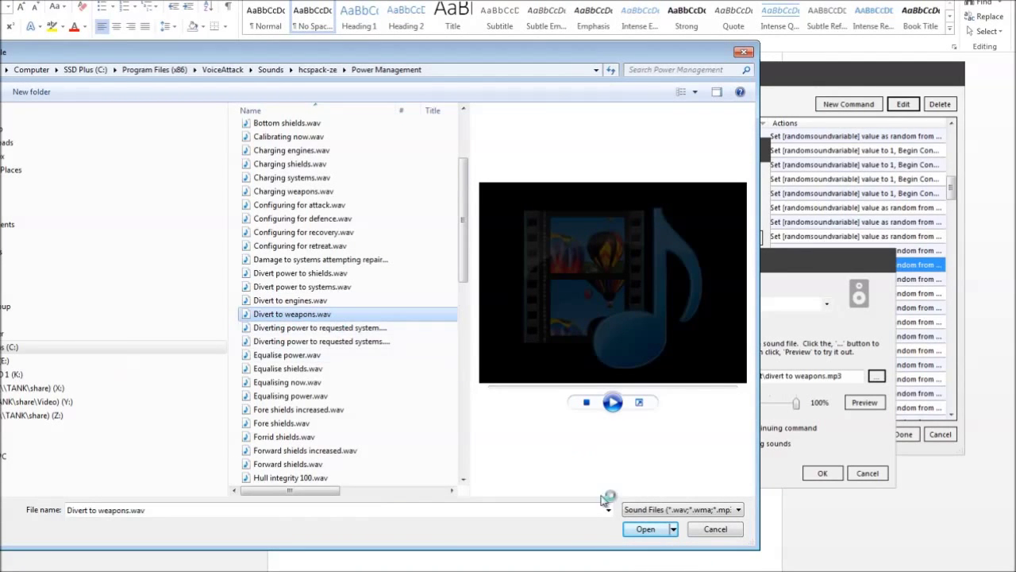
left_click(649, 530)
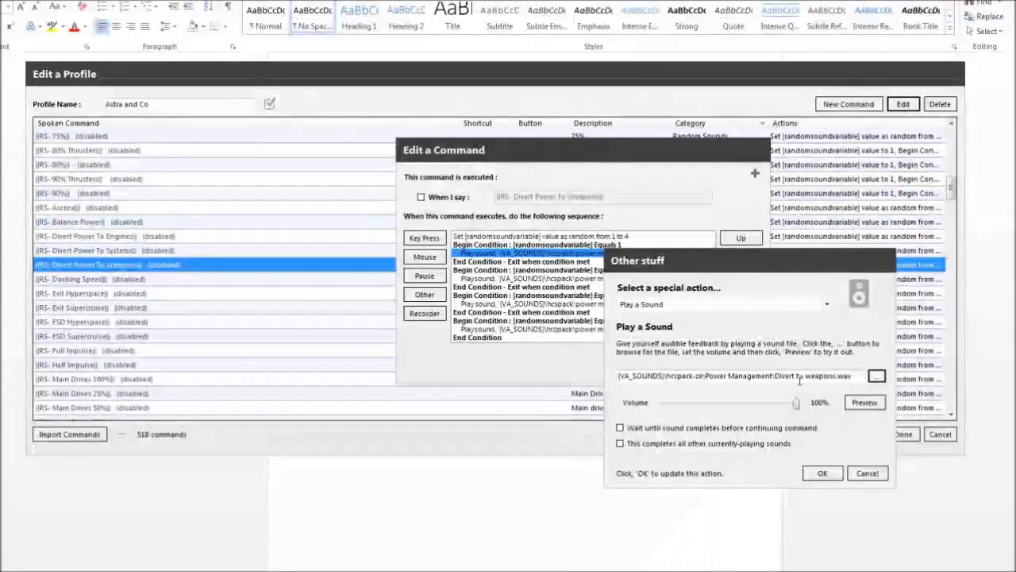
left_click(824, 474)
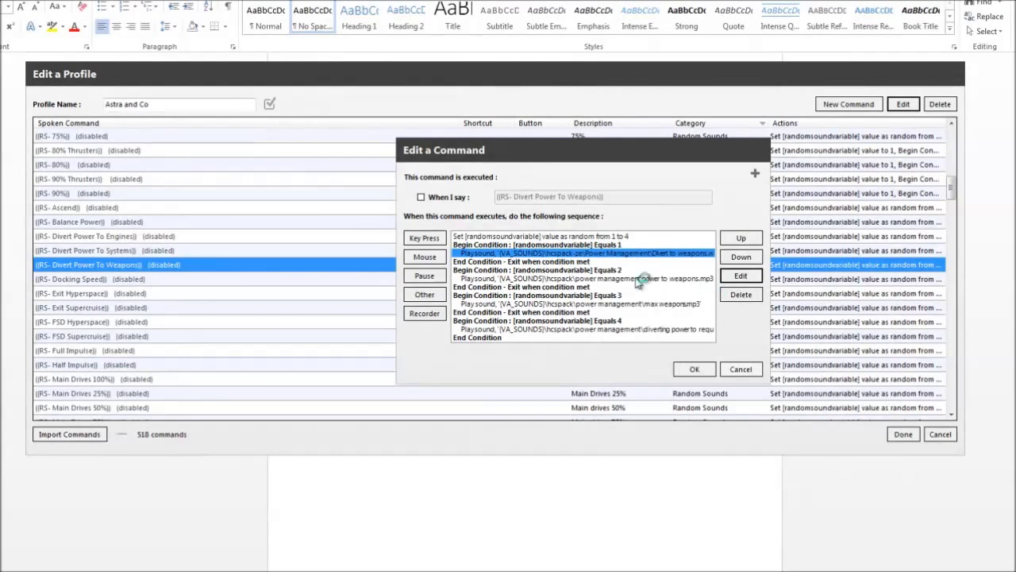
left_click(585, 279)
Replace the Equals 2 sound with hcspack-ze\Power Management\Power to weapons.wav
left_click(742, 277)
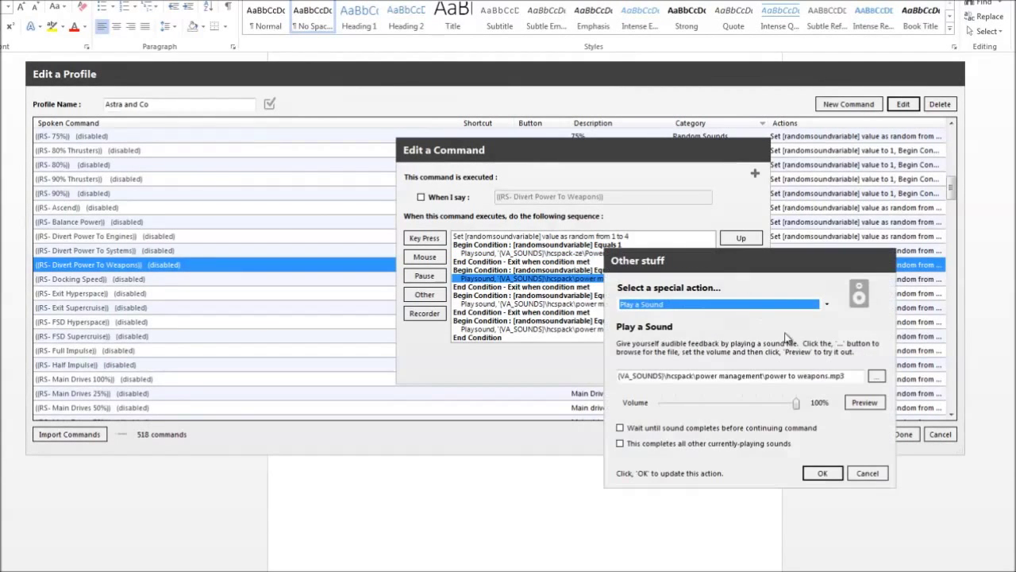
left_click(877, 377)
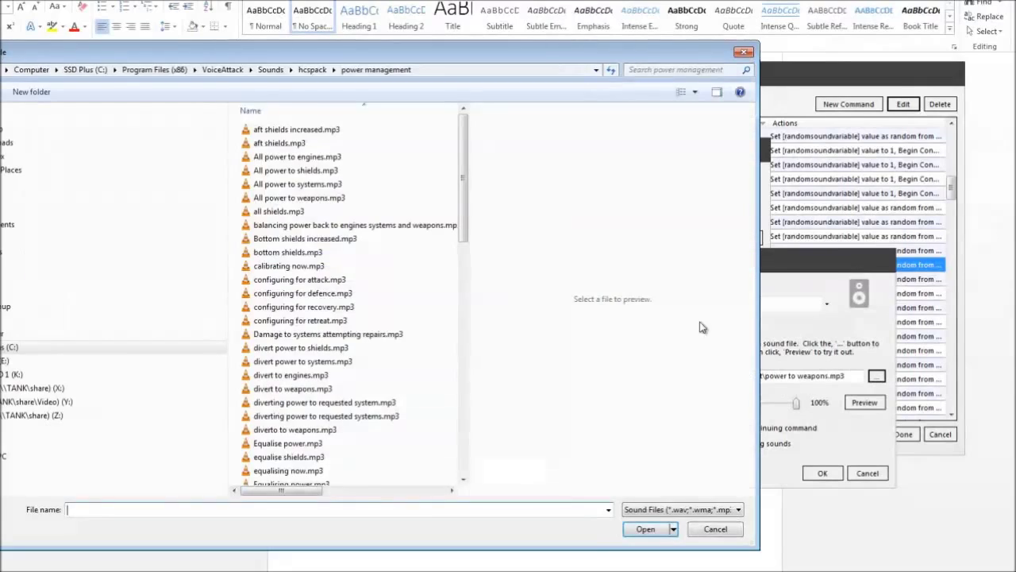
left_click(269, 70)
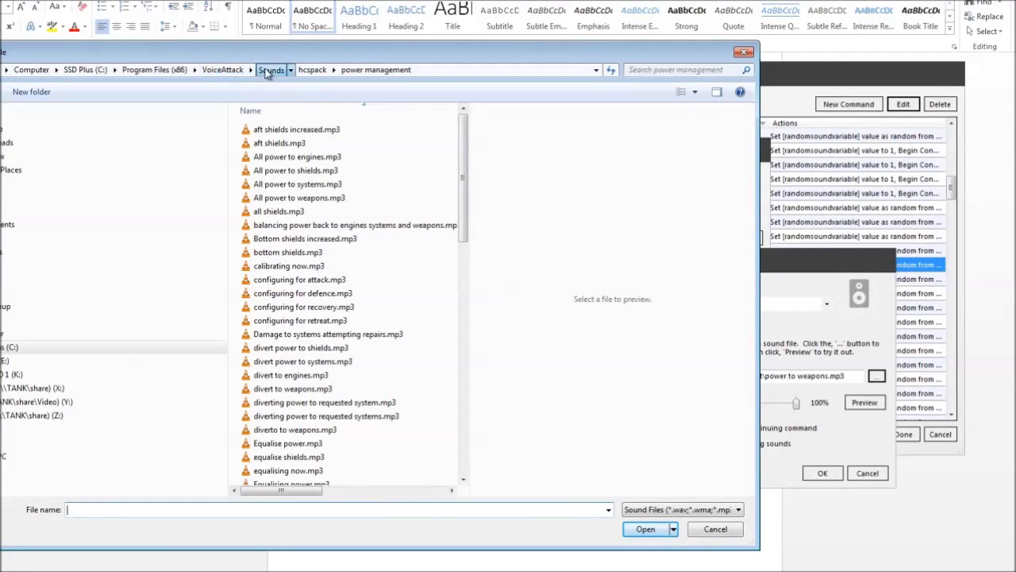
left_click(280, 321)
double_click(280, 322)
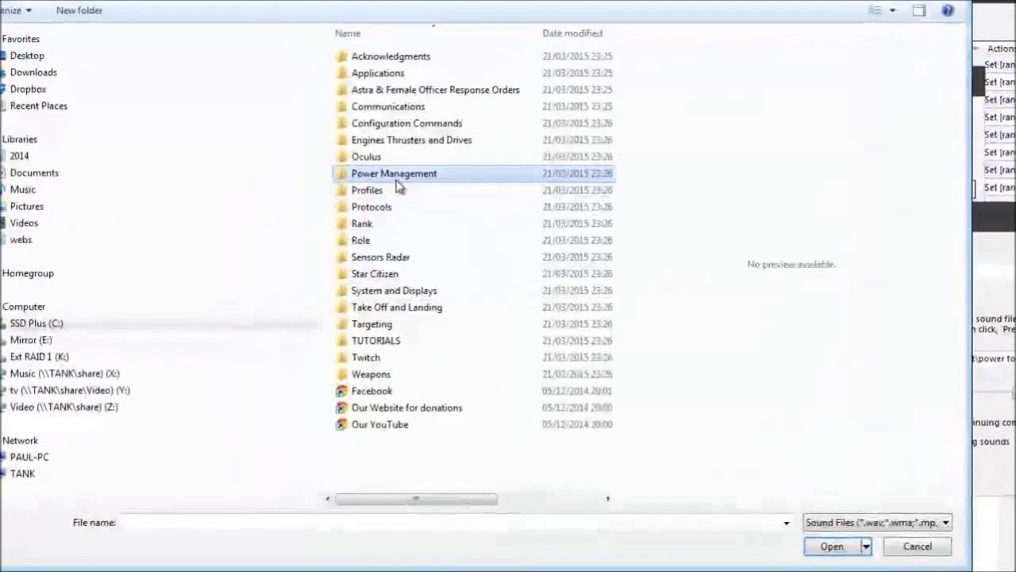
double_click(397, 172)
left_click_drag(609, 168, 609, 347)
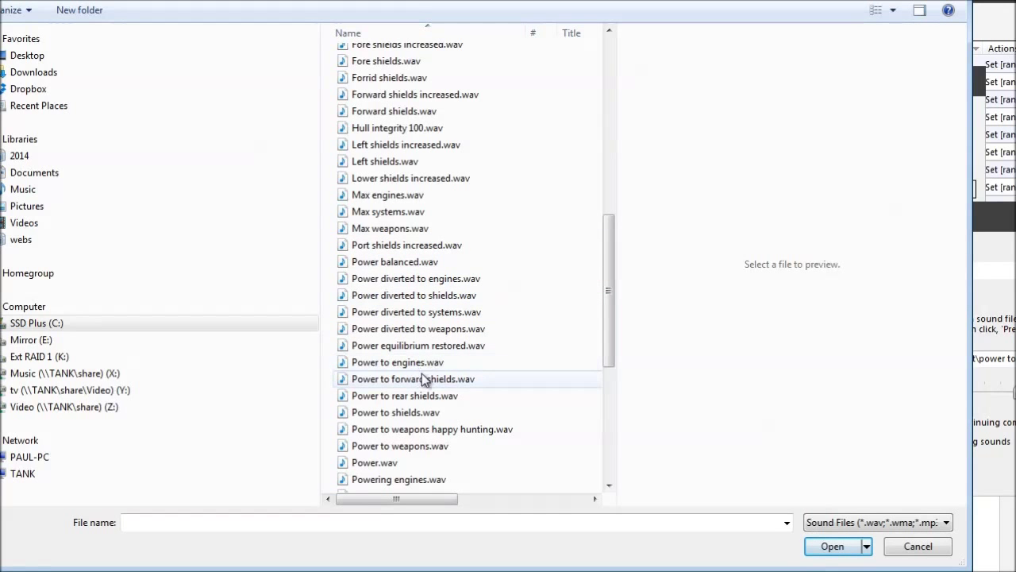
left_click(399, 446)
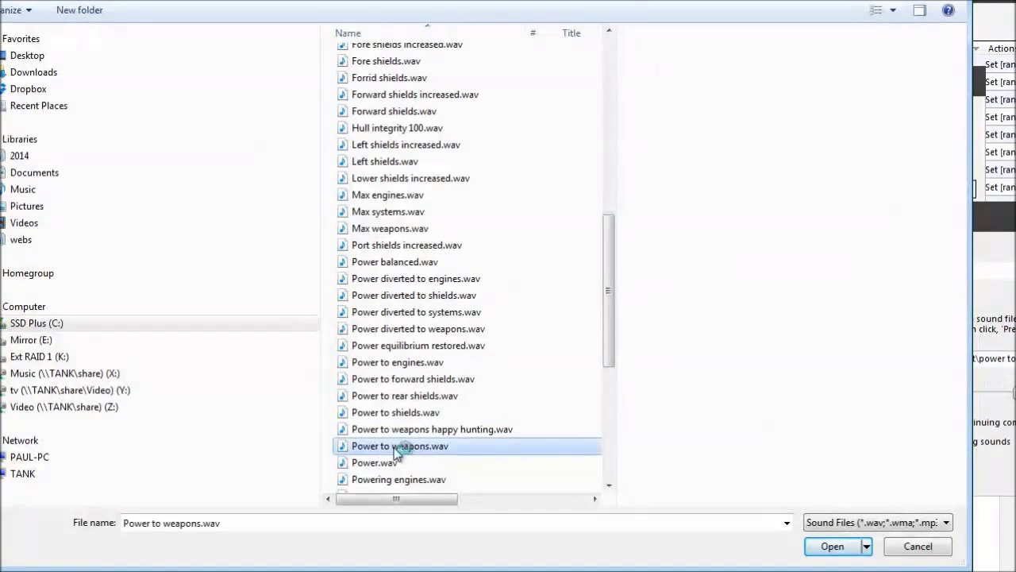
left_click(832, 546)
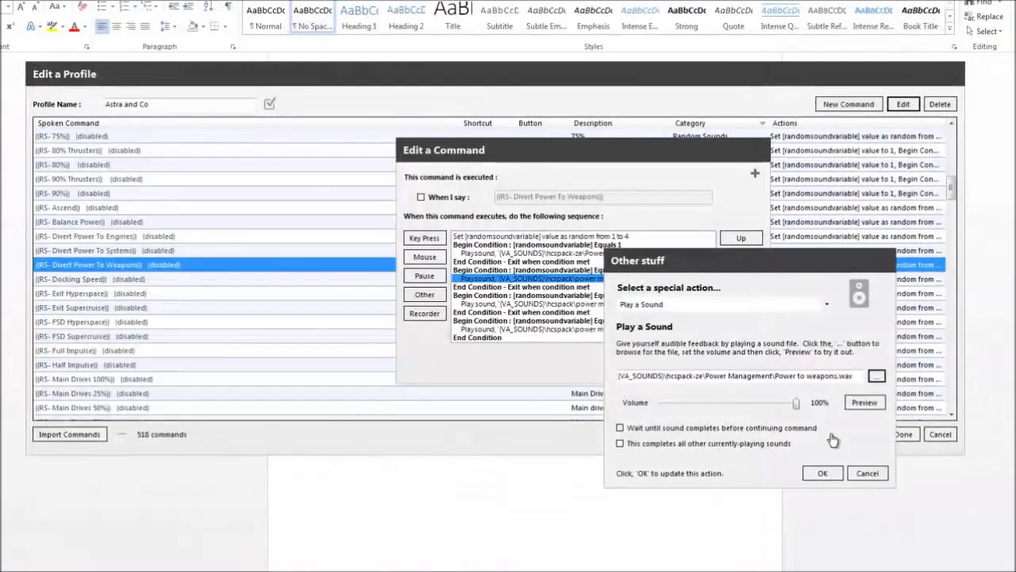
left_click(823, 473)
left_click(589, 305)
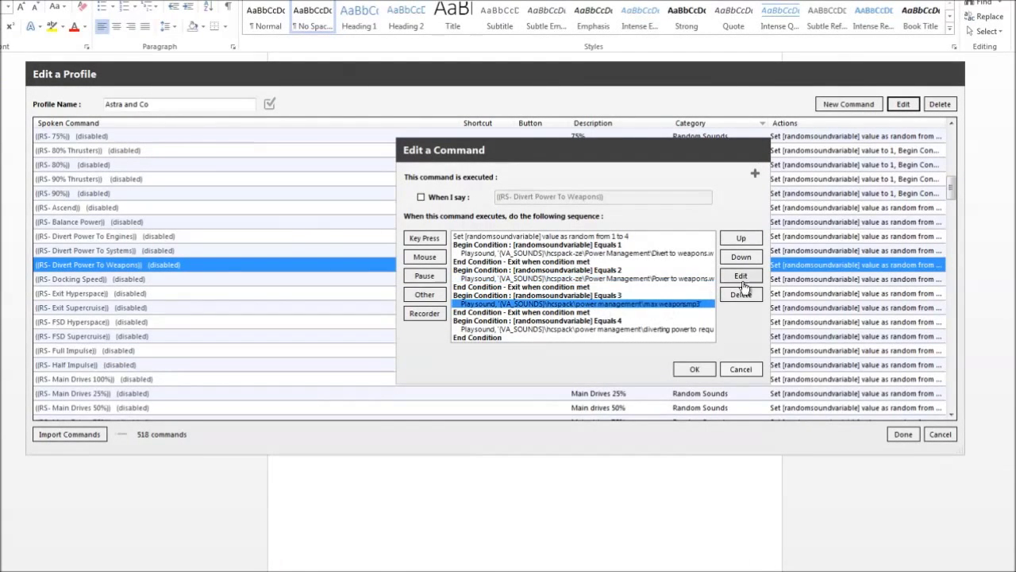
Pick hcspack-ze\Power Management\Max weapons.wav as the third Playsound's file
left_click(741, 276)
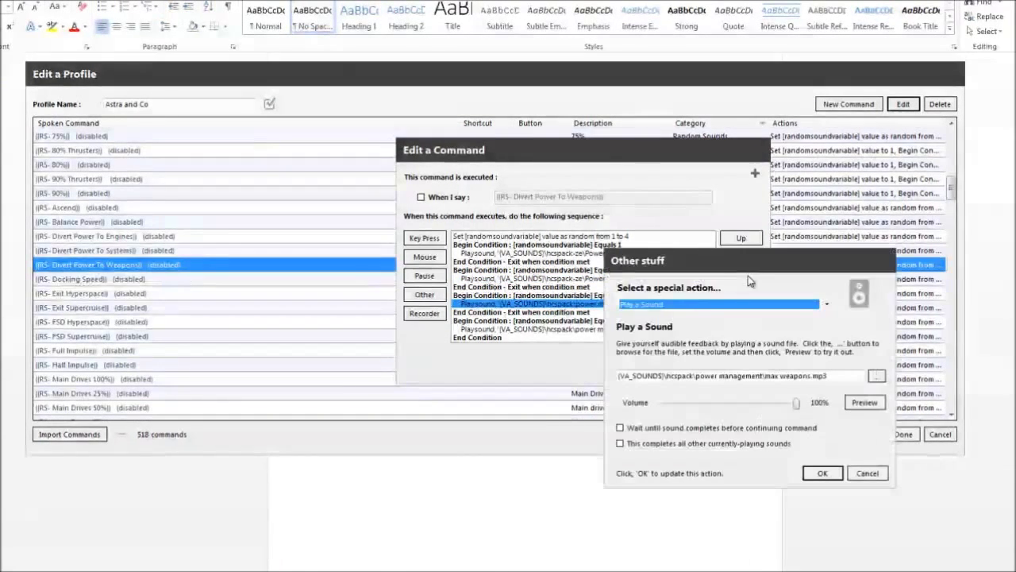
left_click(877, 376)
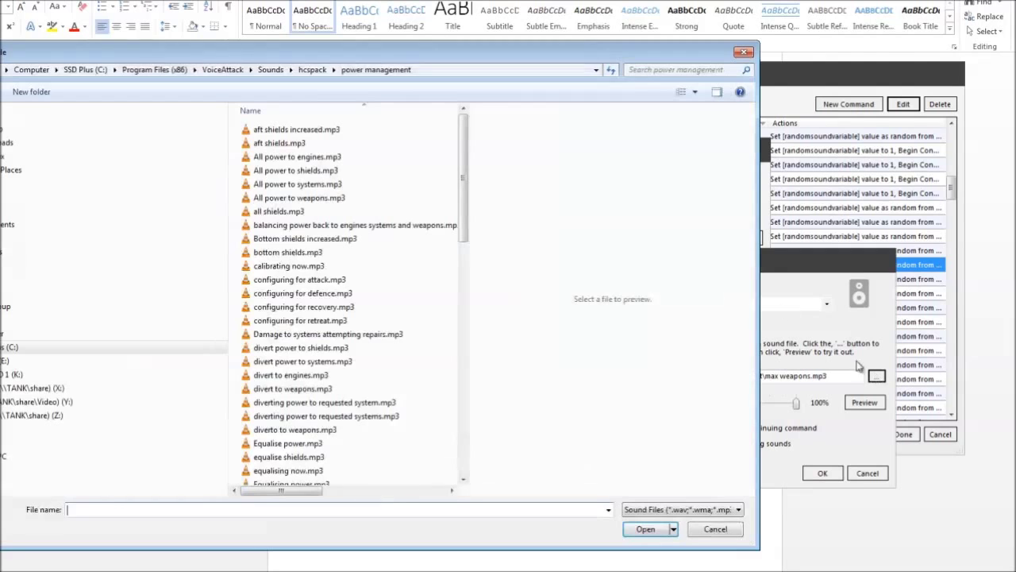
left_click(270, 69)
double_click(273, 320)
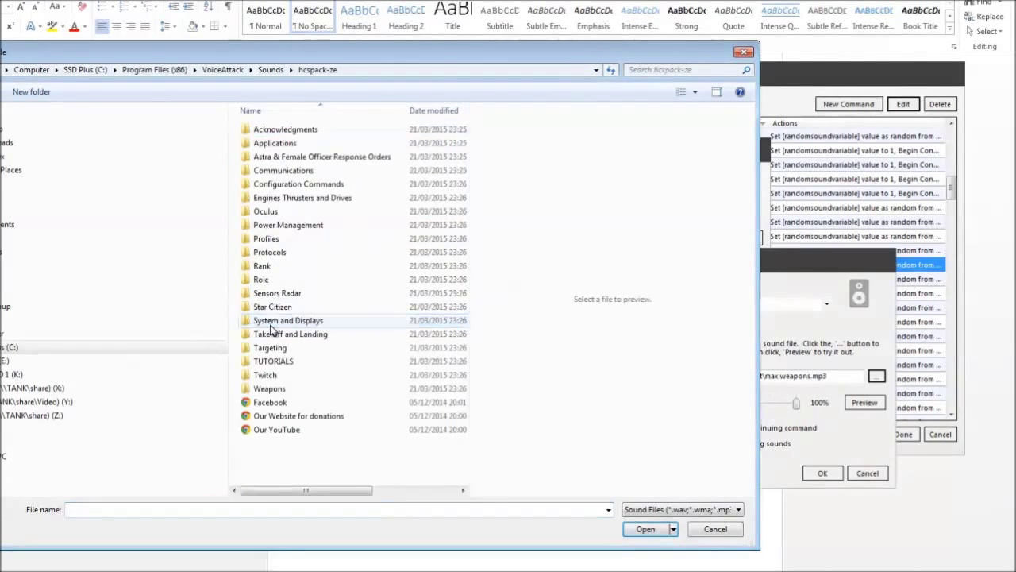
double_click(286, 225)
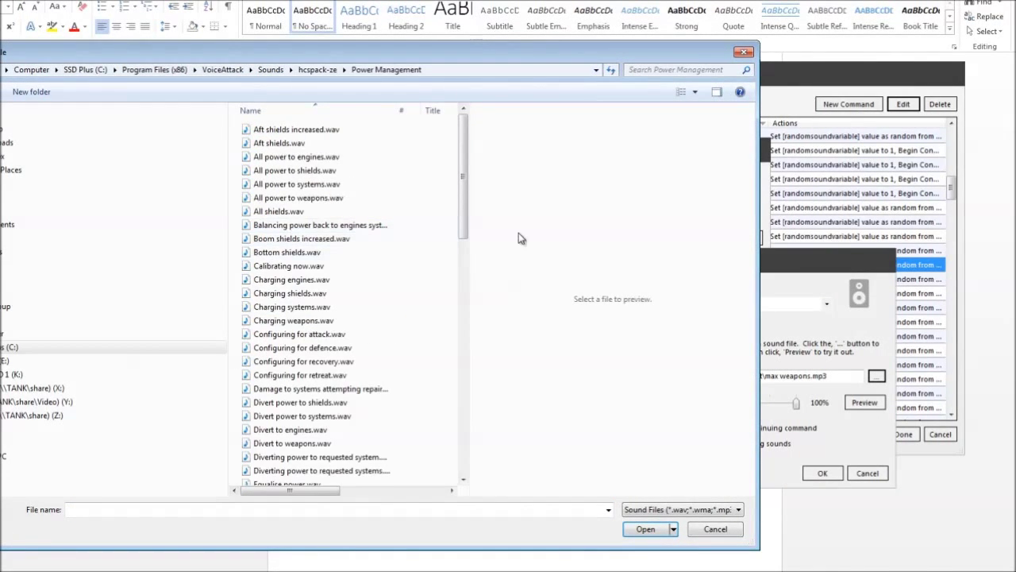
left_click_drag(463, 214, 465, 353)
left_click(284, 282)
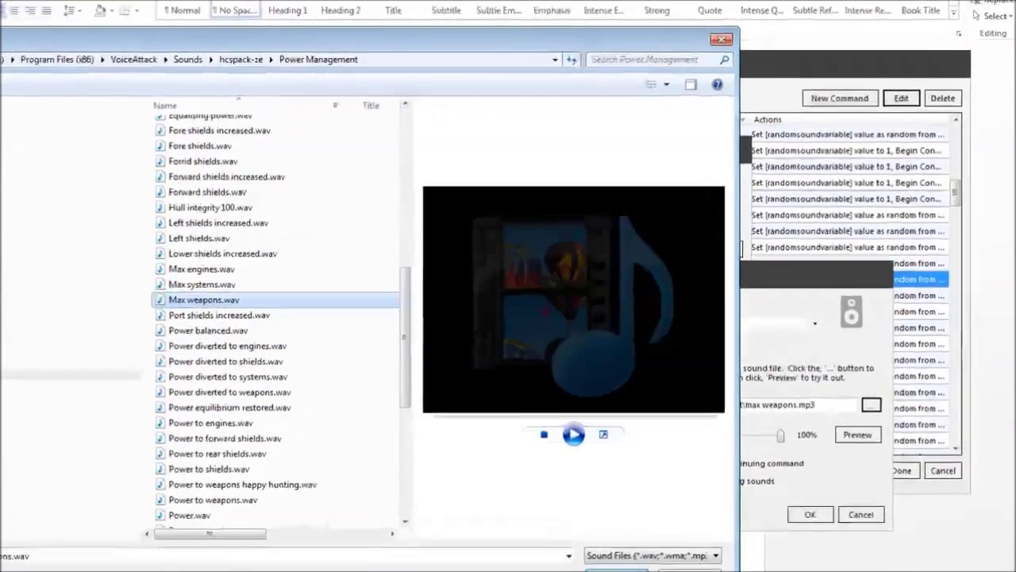
left_click(617, 567)
Confirm Max weapons.wav for the third sound and edit the Equals 4 Playsound
left_click(793, 546)
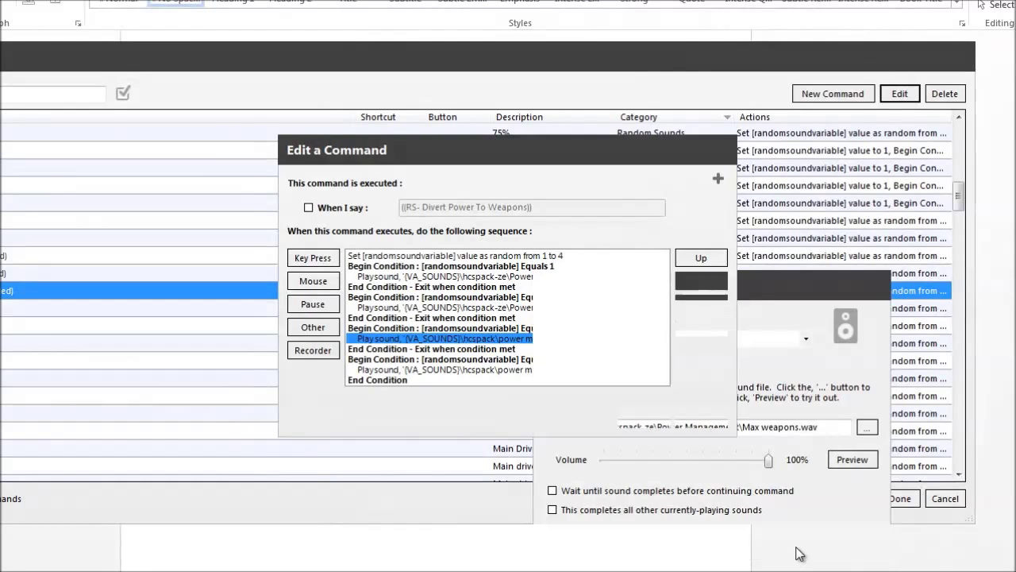
left_click(530, 370)
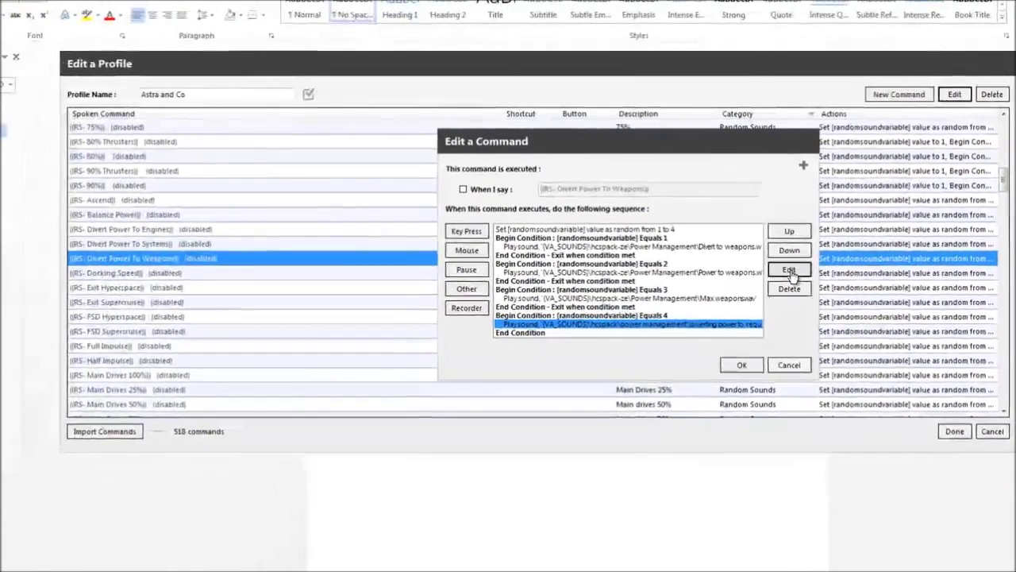
left_click(791, 273)
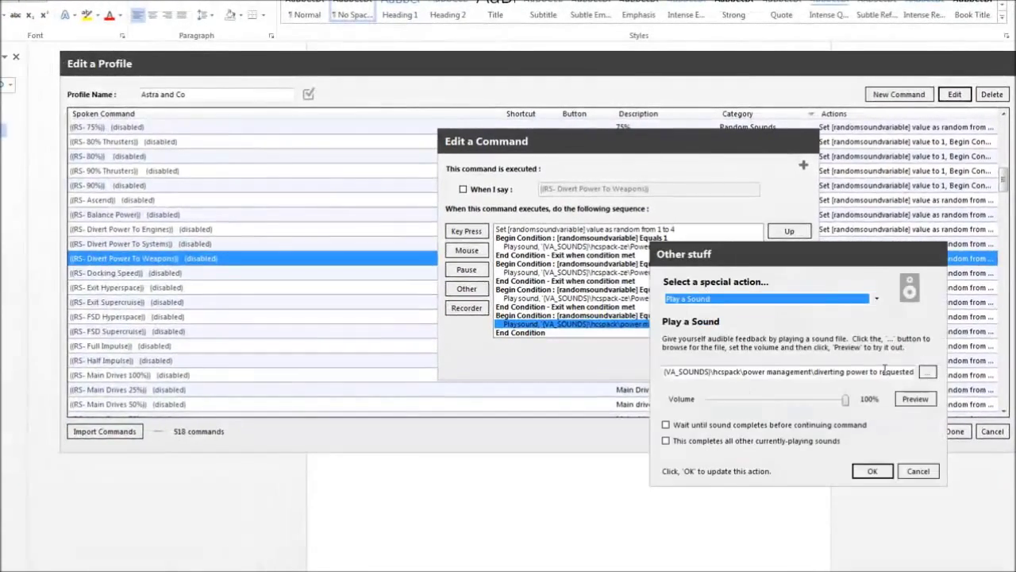
Set the fourth sound to hcspack-ze's Diverting power to requested system.wav and save
left_click(927, 371)
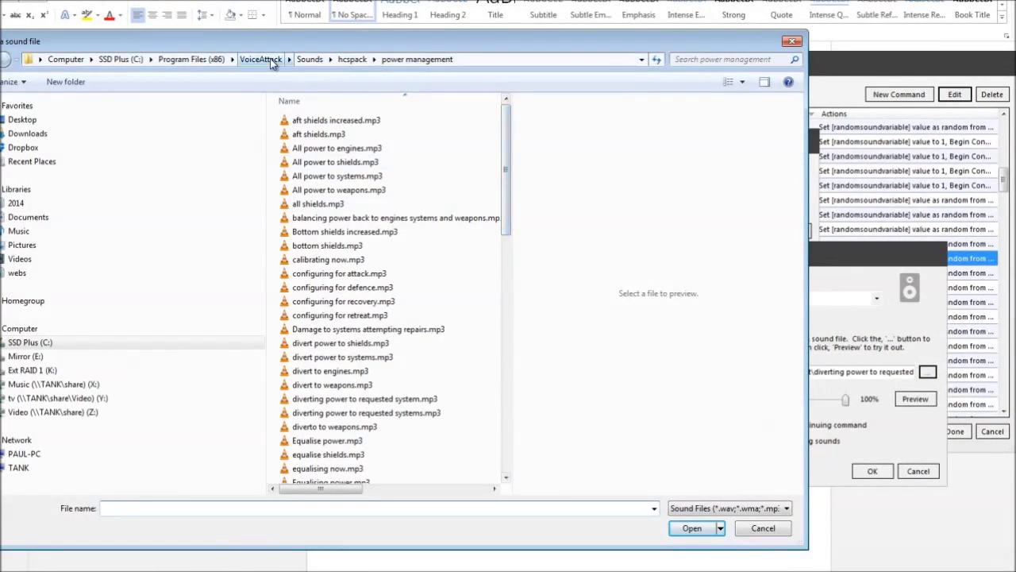
left_click(310, 59)
double_click(310, 316)
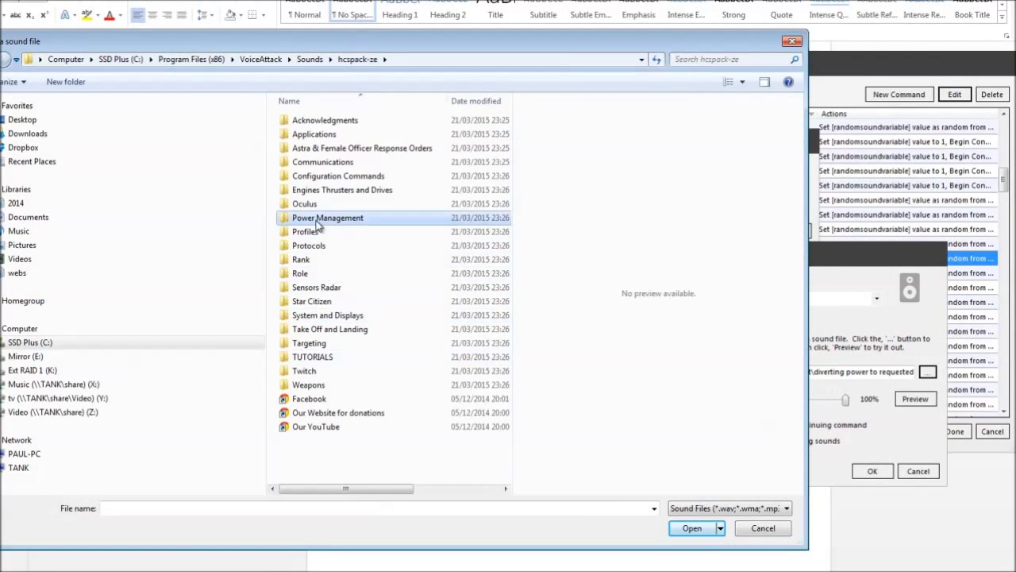
double_click(320, 219)
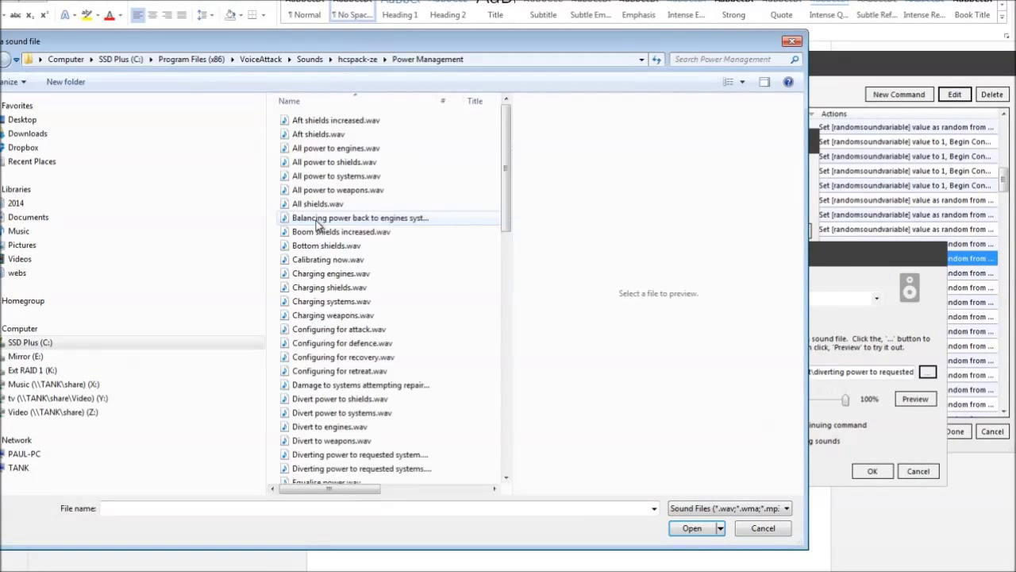
left_click(483, 219)
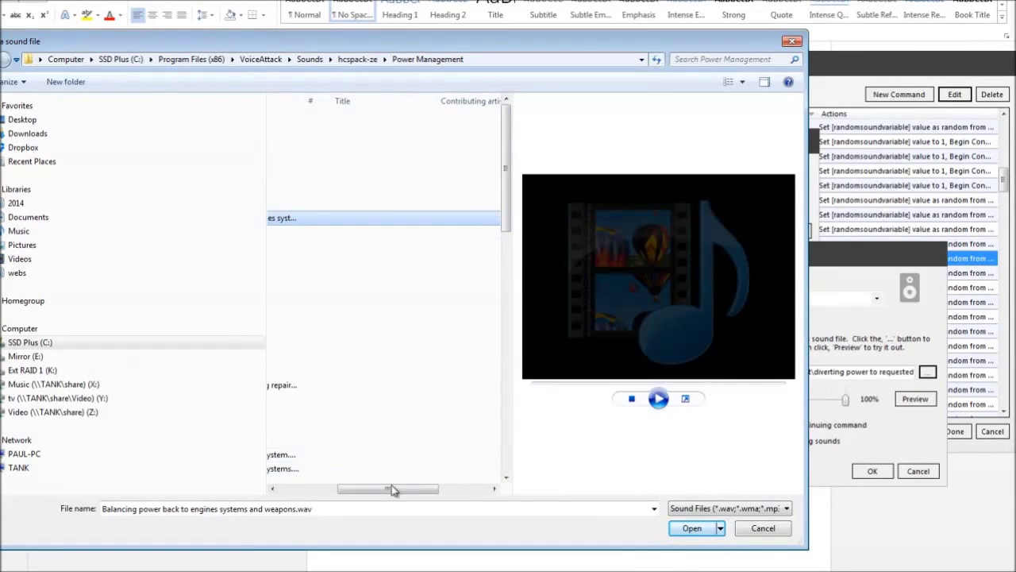
left_click_drag(393, 488, 295, 486)
left_click_drag(509, 208, 502, 266)
left_click(386, 289)
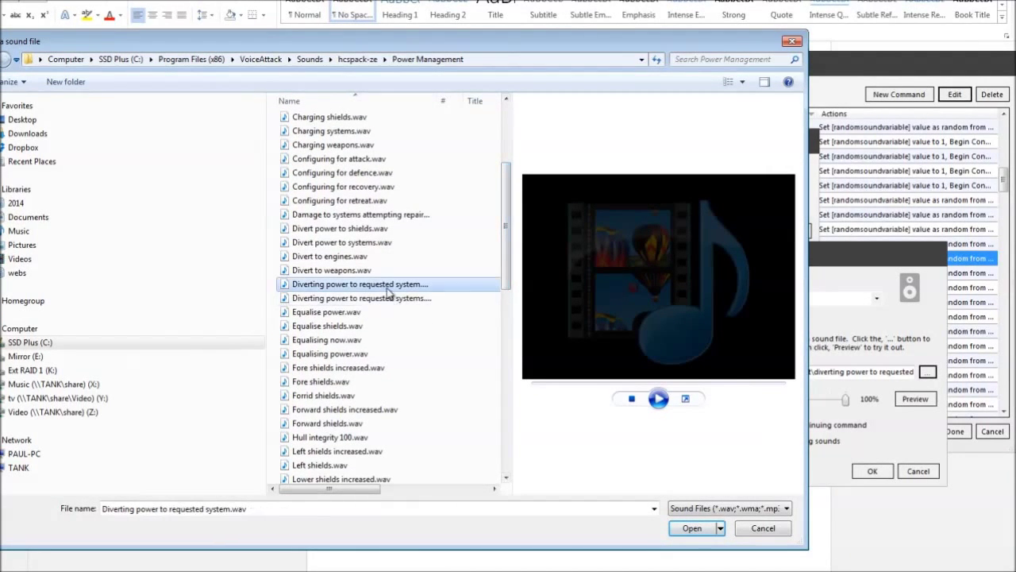
left_click(659, 399)
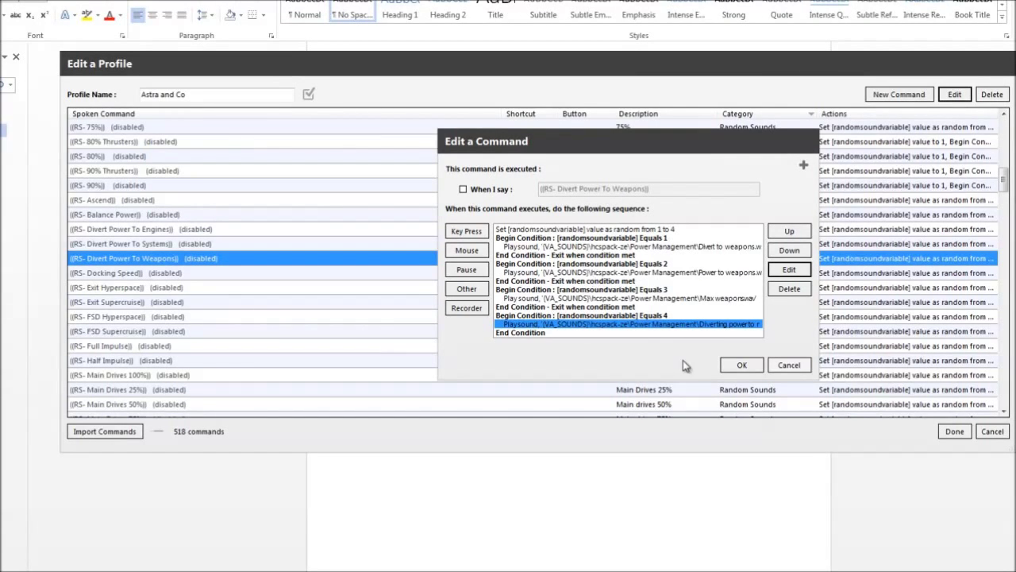
left_click(741, 365)
Close the profile editor, test the command, then reopen Astra and Co for editing
left_click(954, 431)
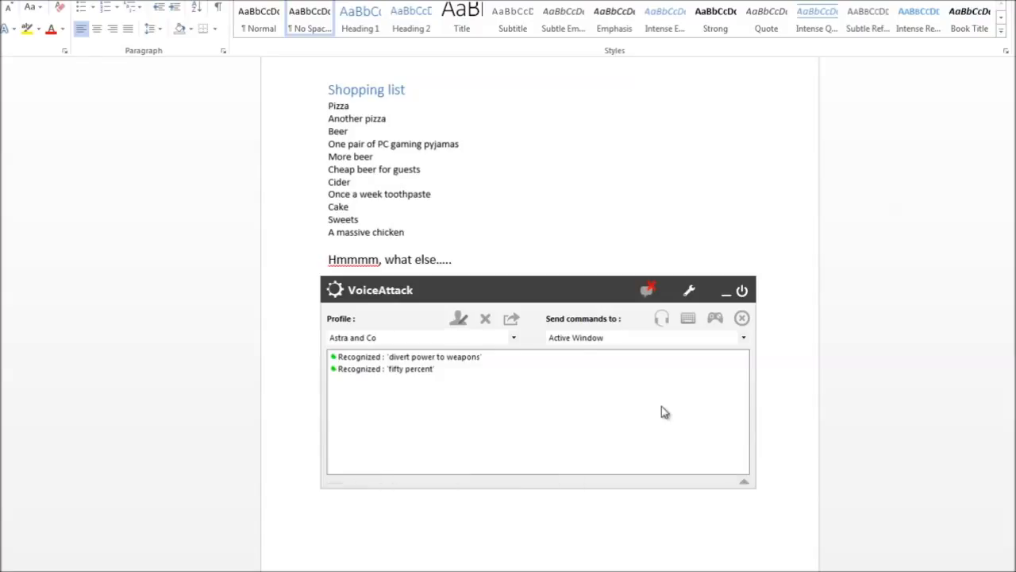
left_click(459, 321)
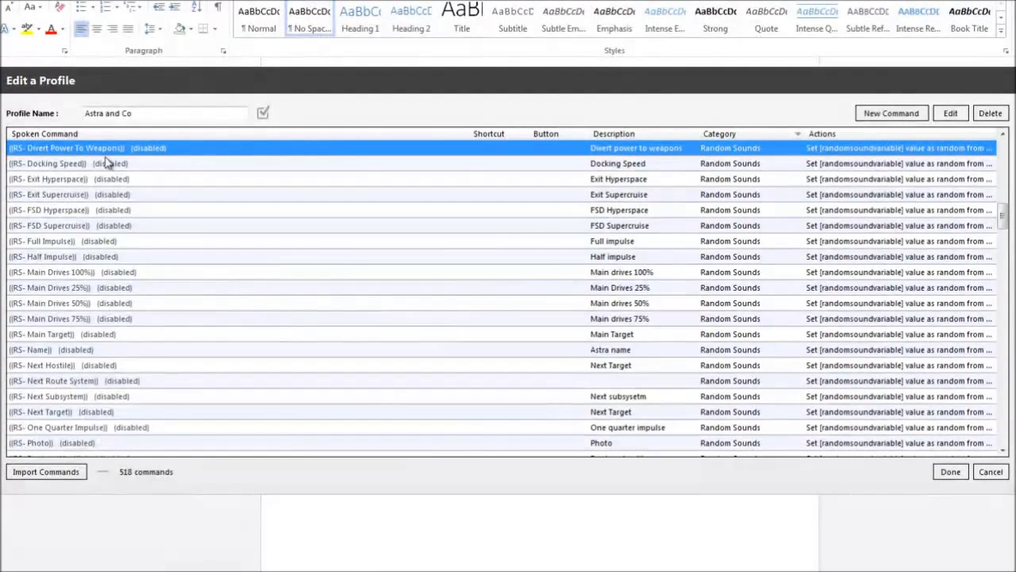
Open Divert Power To Systems and its first random Playsound step's settings
scroll(117, 229, "up", 2)
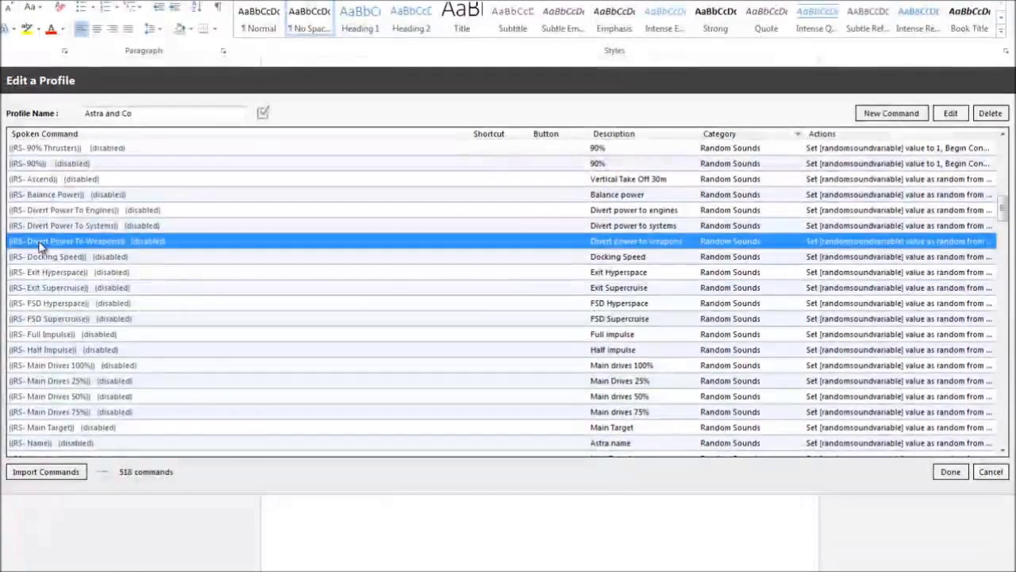
left_click(38, 227)
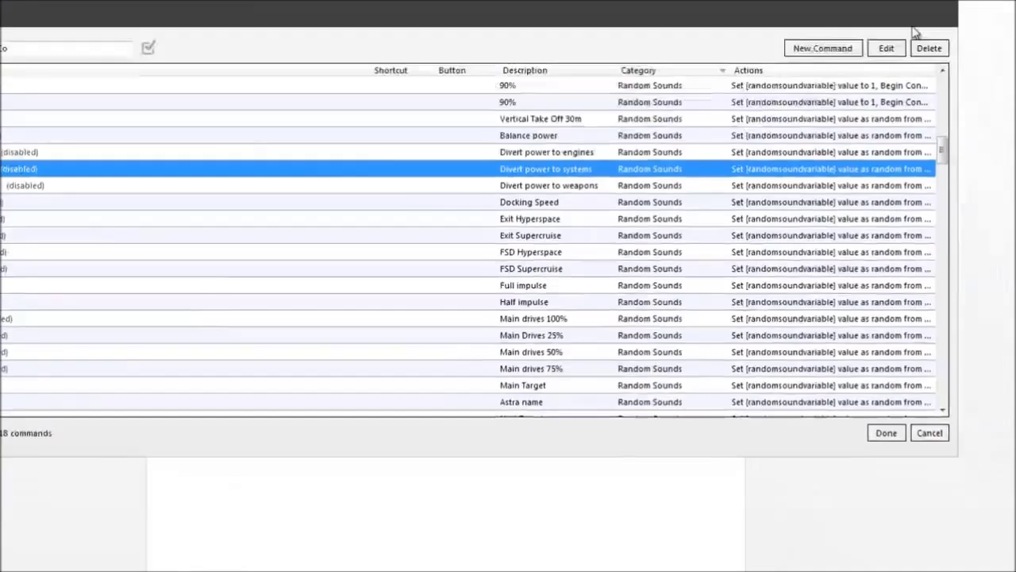
left_click(951, 114)
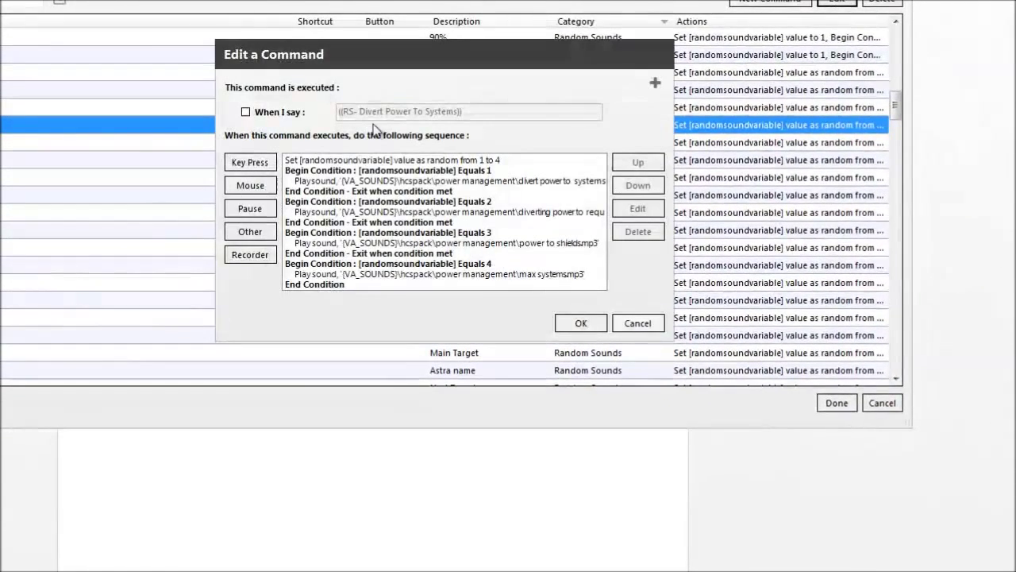
left_click(454, 182)
left_click(640, 208)
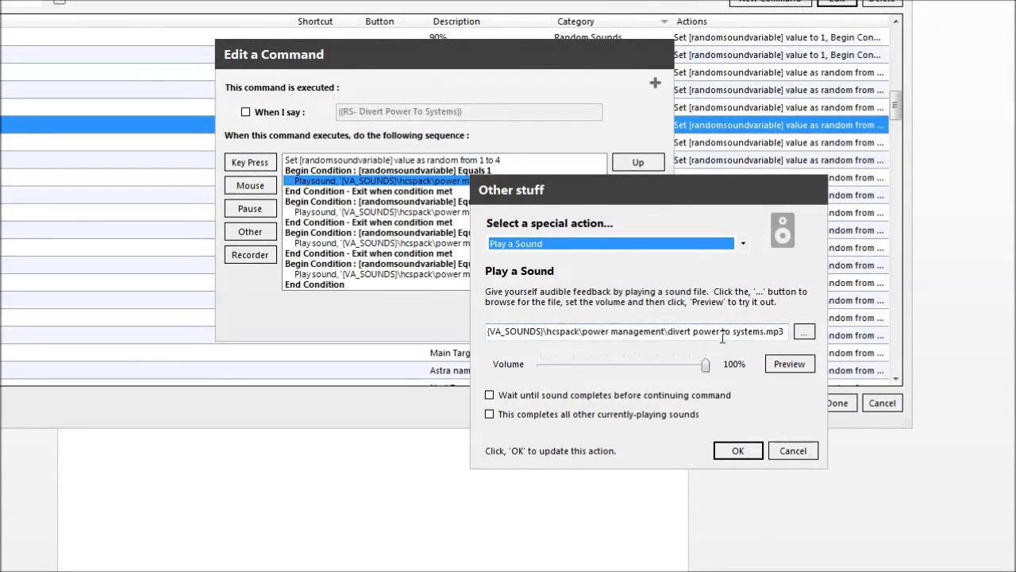
Set the first sound to hcspack-ze\Power Management\Divert power to systems.wav and confirm
left_click(804, 334)
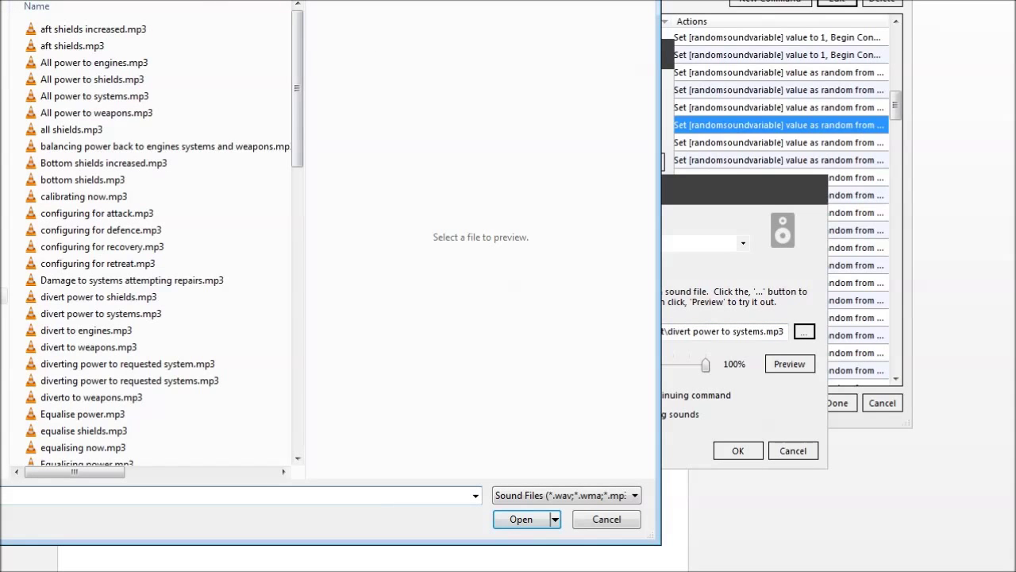
key("alt+Up")
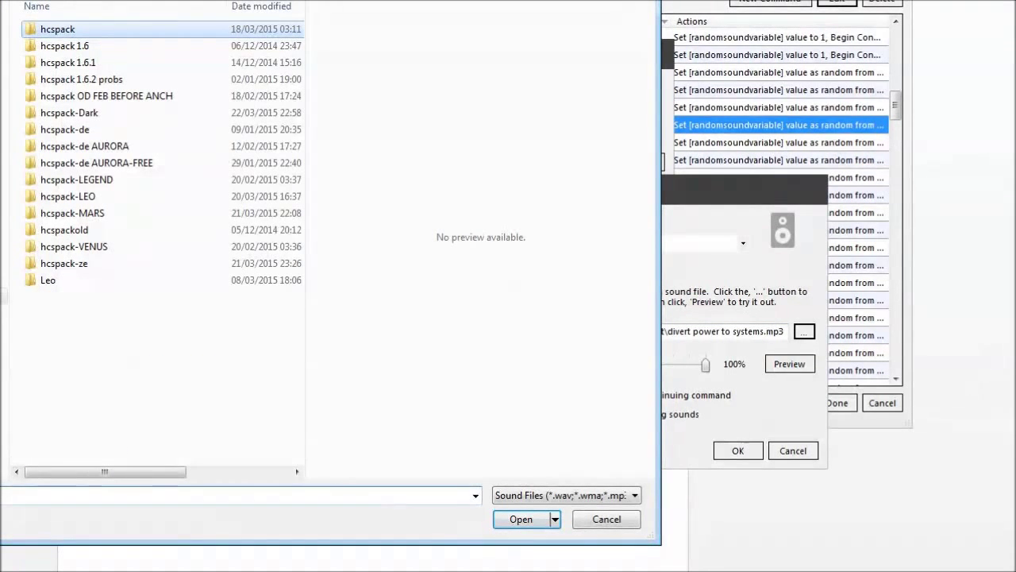
double_click(64, 266)
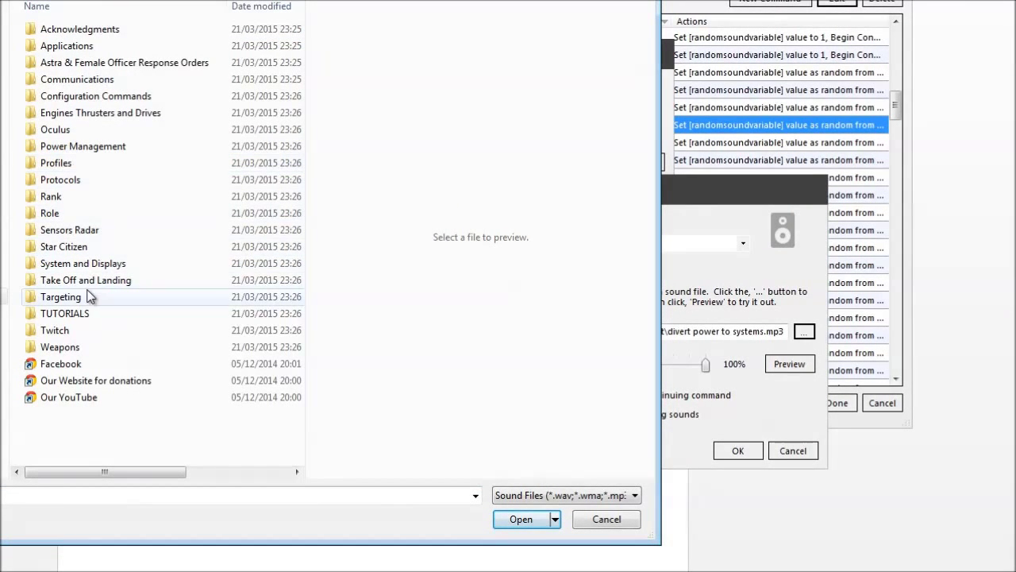
double_click(63, 147)
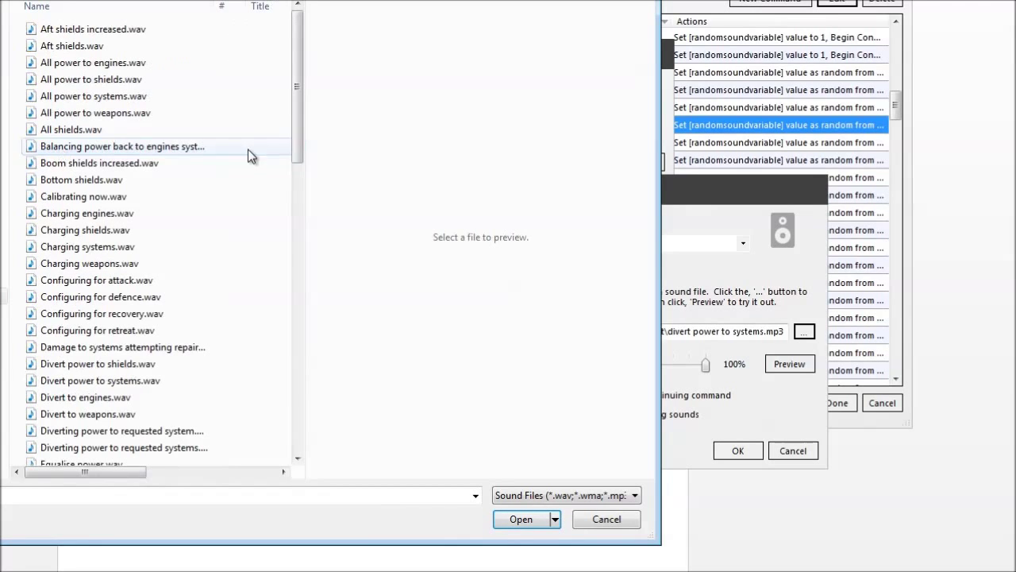
left_click_drag(299, 135, 297, 175)
left_click(127, 258)
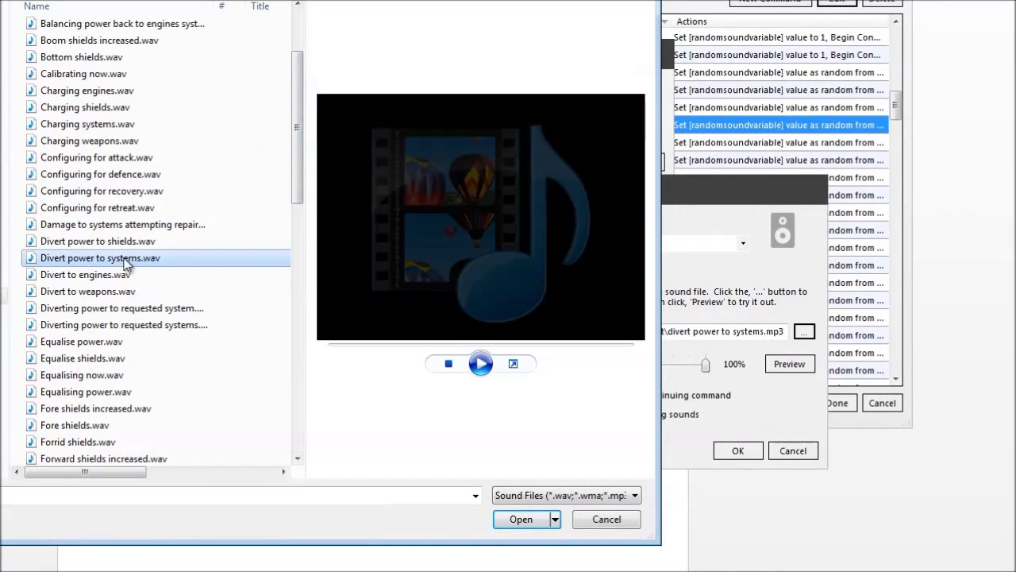
key("Down")
left_click(95, 258)
left_click(523, 520)
left_click(732, 450)
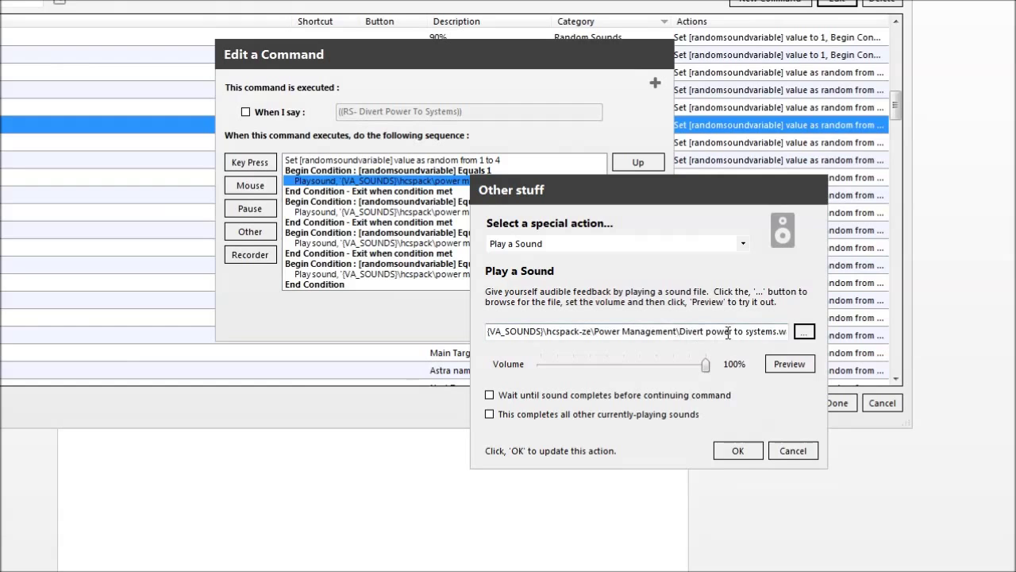
left_click(731, 449)
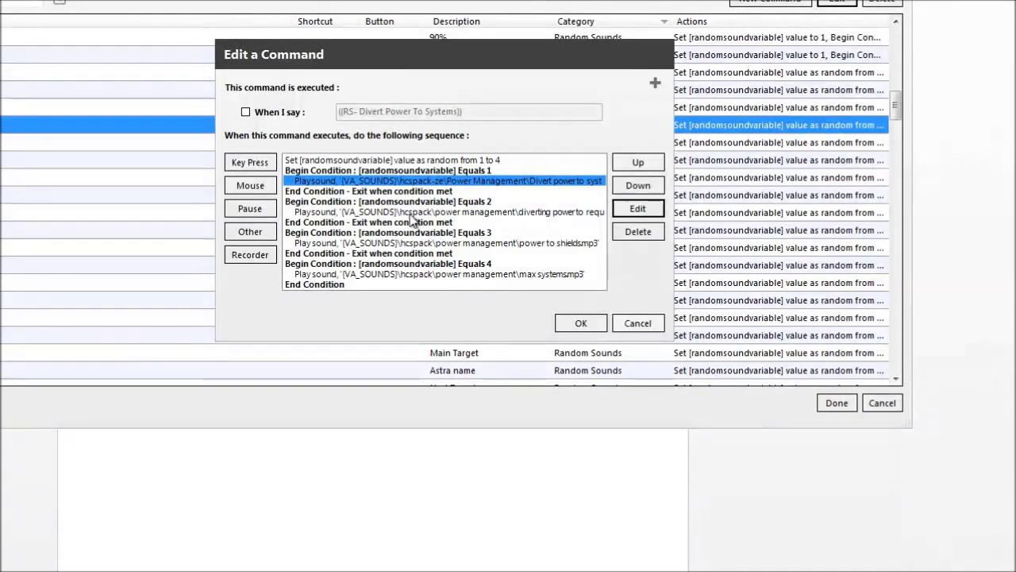
left_click(405, 213)
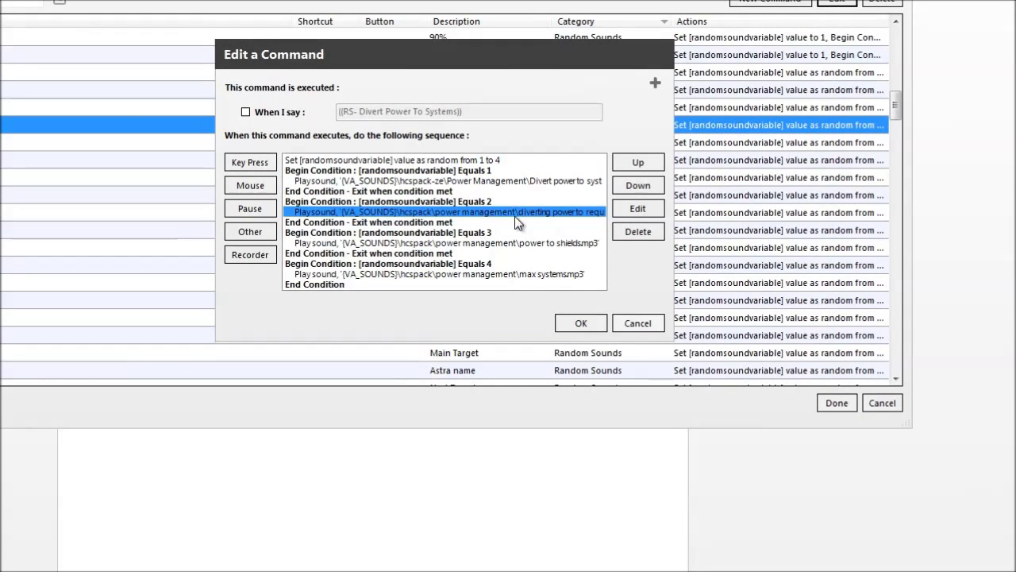
Swap the Equals 2 mp3 for hcspack-ze's Diverting power to requested system.wav
left_click(638, 208)
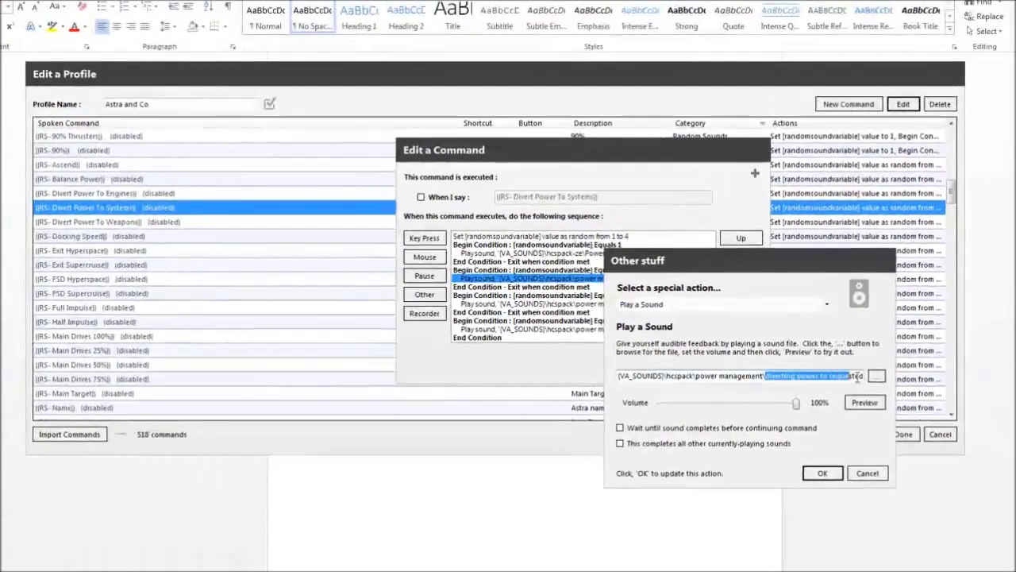
left_click_drag(721, 376, 893, 384)
left_click(877, 376)
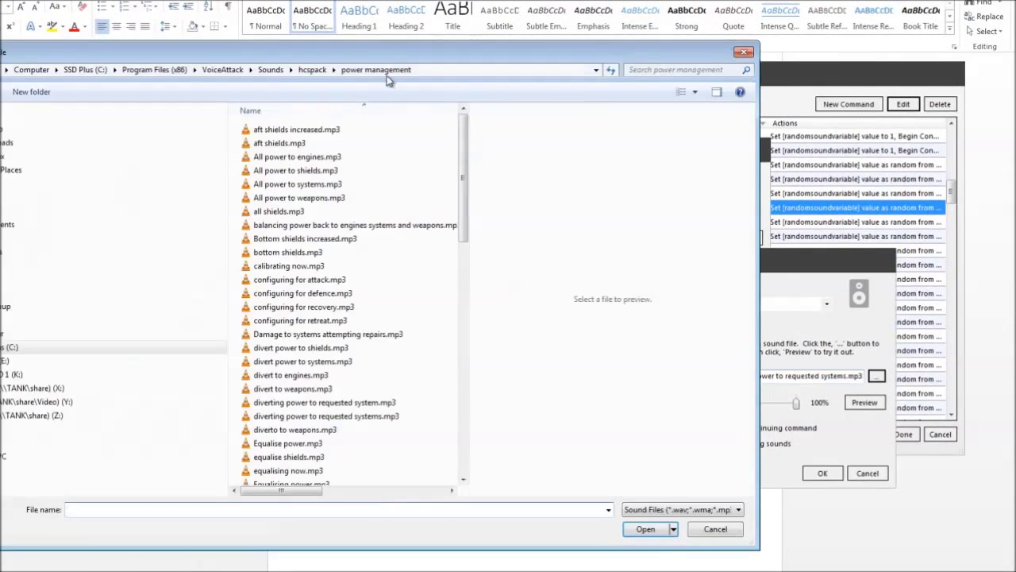
left_click(270, 70)
double_click(287, 320)
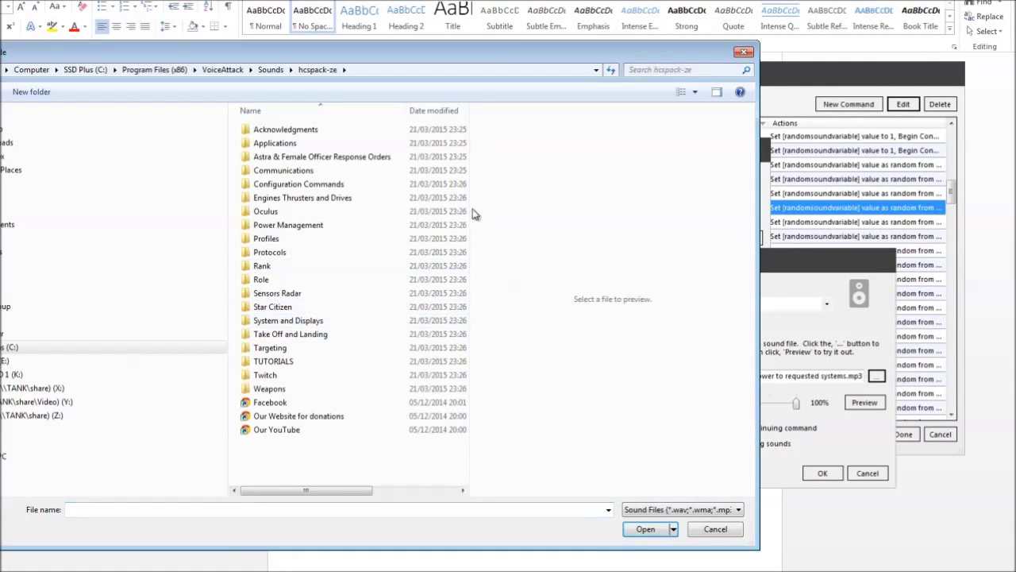
double_click(286, 227)
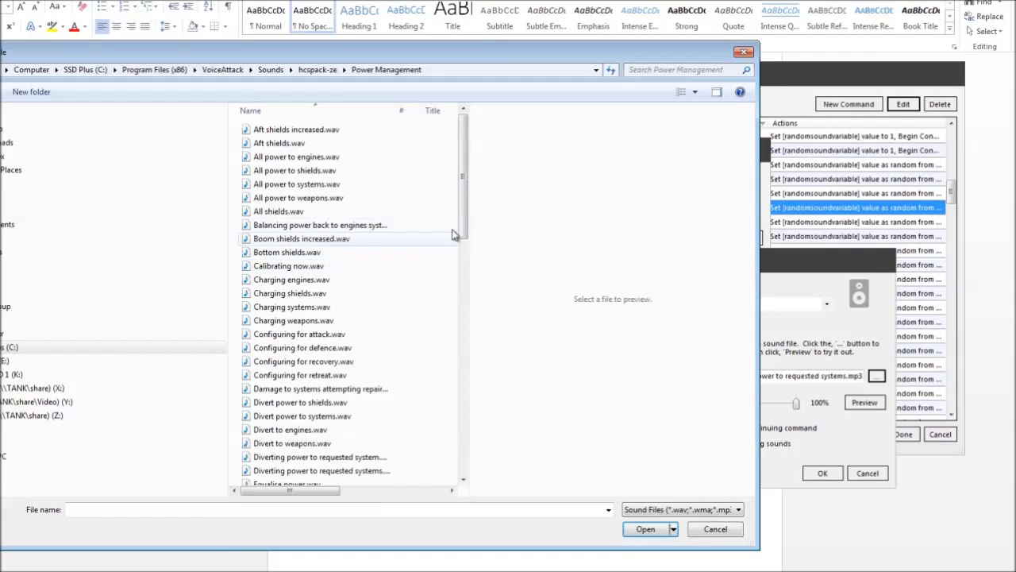
left_click_drag(464, 222, 461, 268)
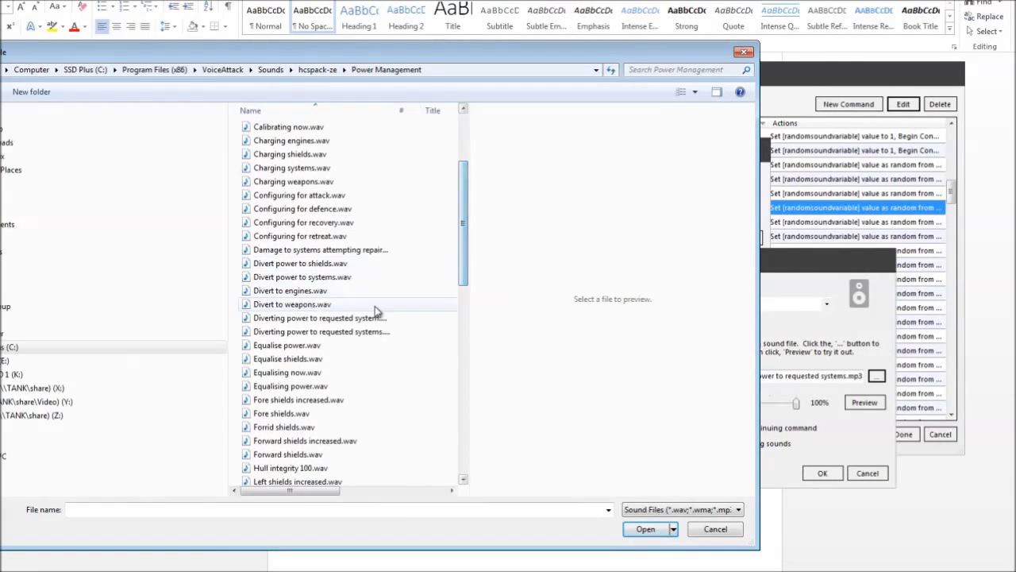
left_click(352, 318)
left_click(645, 529)
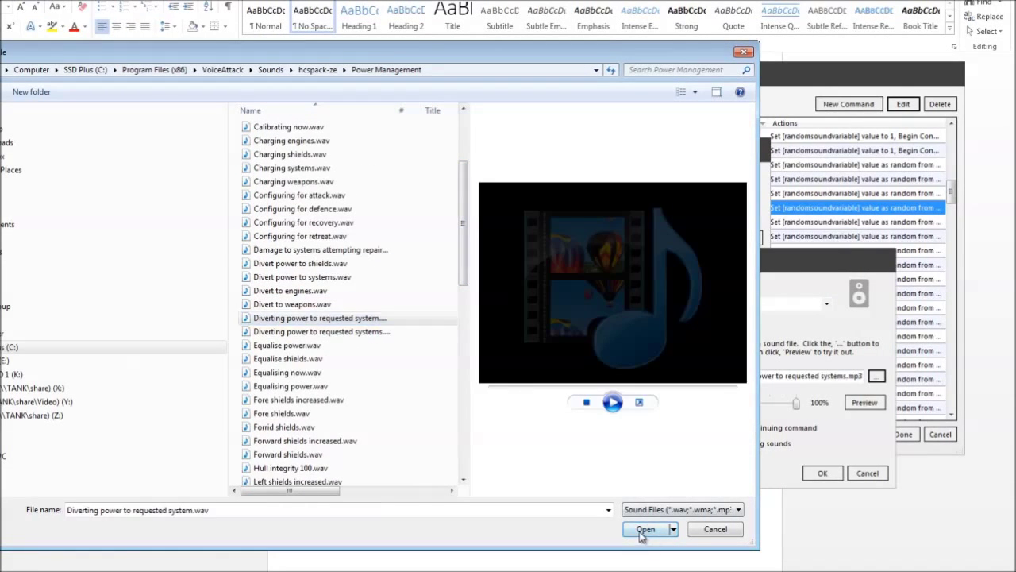
left_click(823, 472)
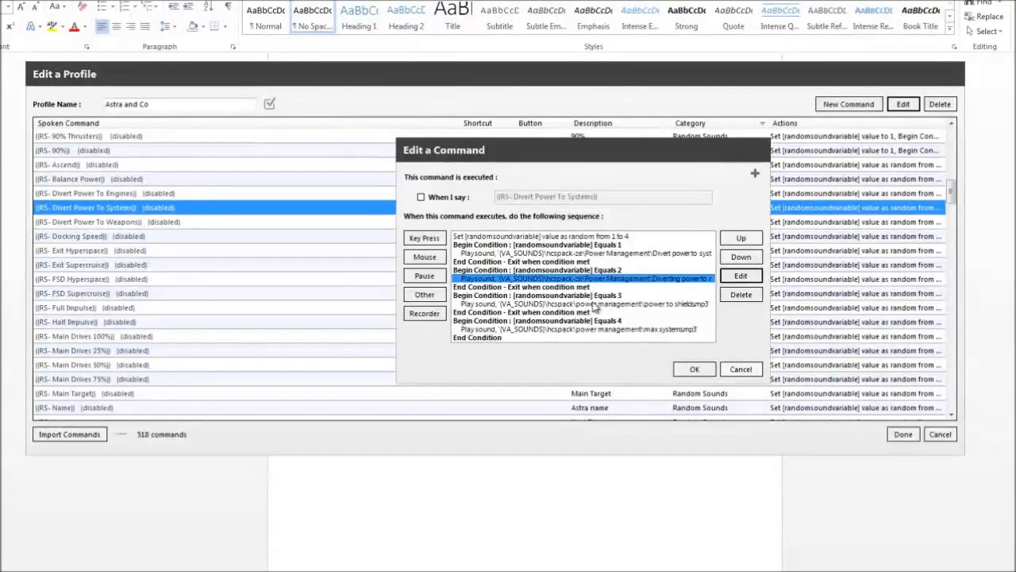
left_click(656, 306)
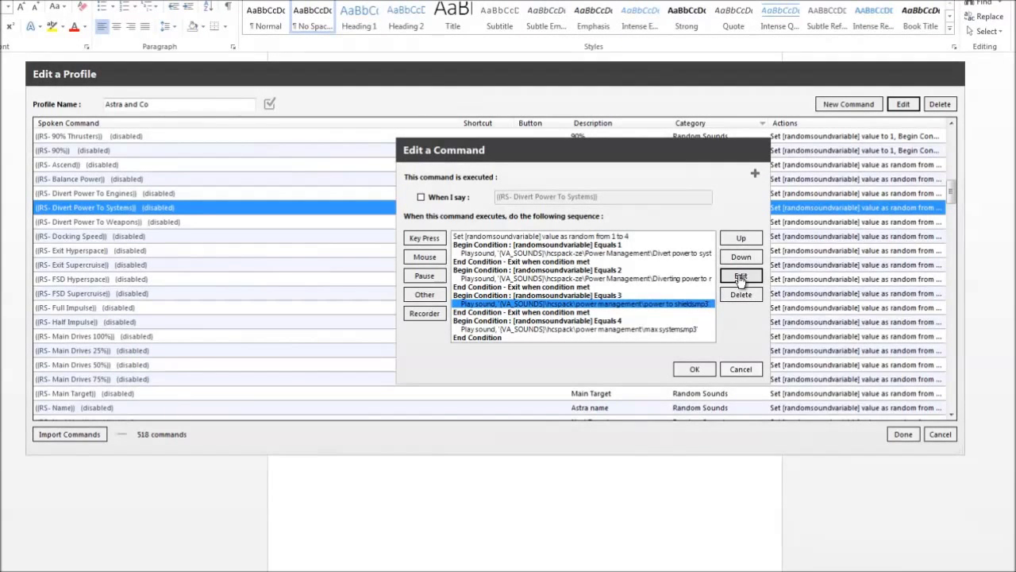
Replace the Equals 3 random sound with hcspack-ze\Power Management\Power to shields.wav
left_click(740, 277)
left_click(876, 376)
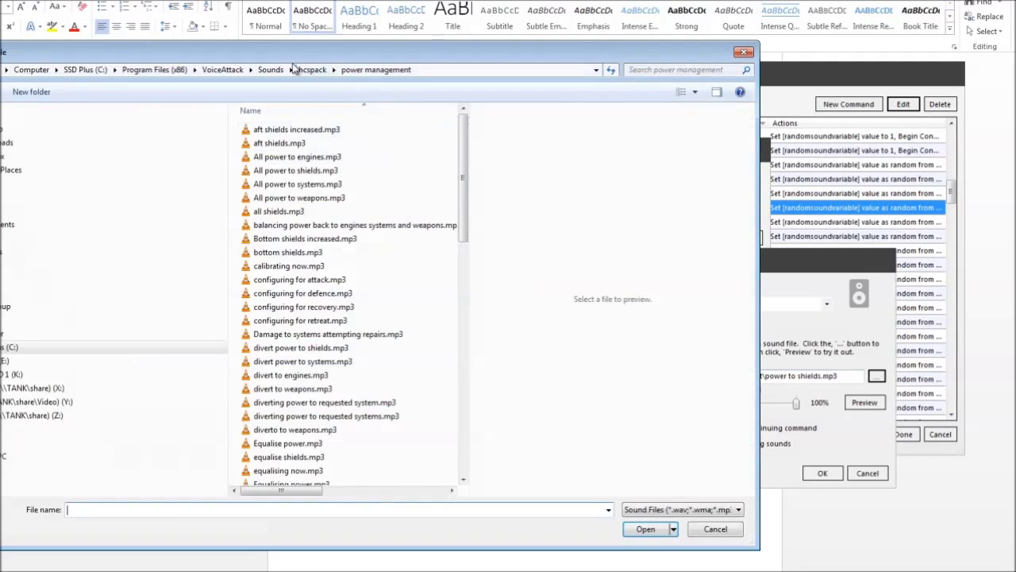
left_click(274, 70)
double_click(282, 320)
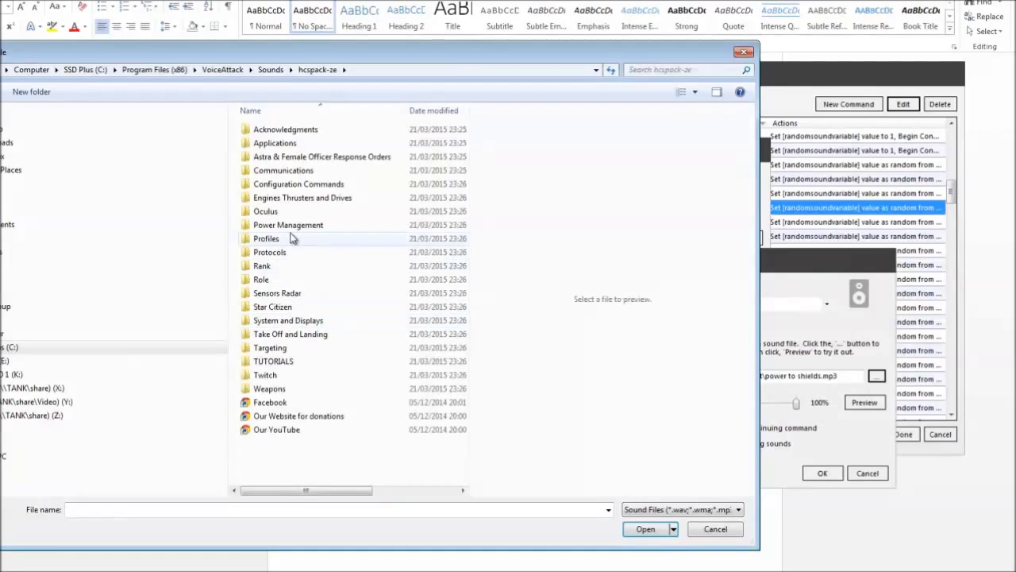
double_click(291, 229)
mouse_move(470, 223)
left_mouse_down()
mouse_move(454, 327)
mouse_move(465, 401)
left_mouse_up()
left_click(306, 343)
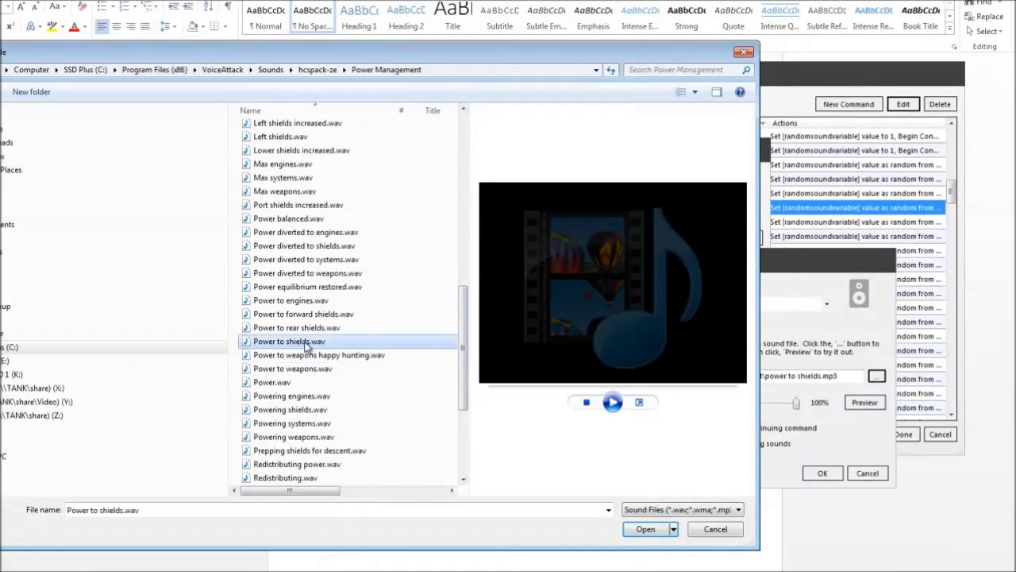
left_click(645, 529)
left_click(821, 474)
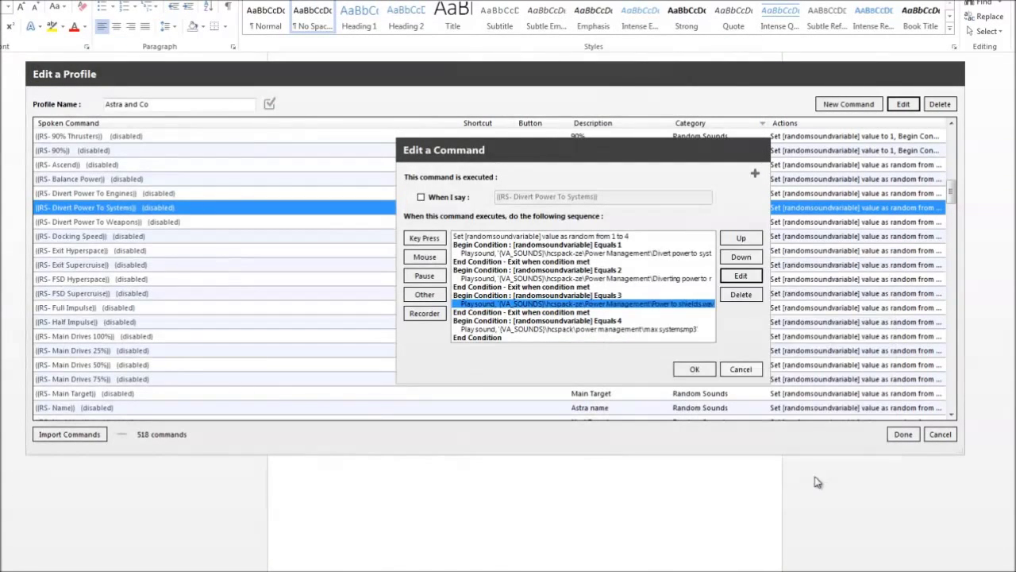
Replace the Equals 4 random sound with hcspack-ze\Power Management\Max systems.wav
double_click(617, 328)
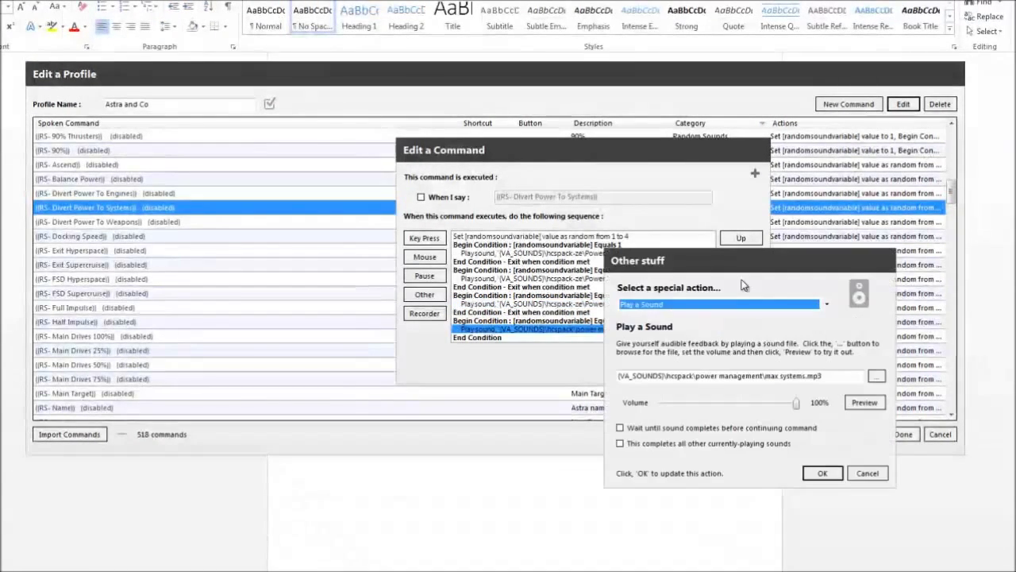
left_click(876, 375)
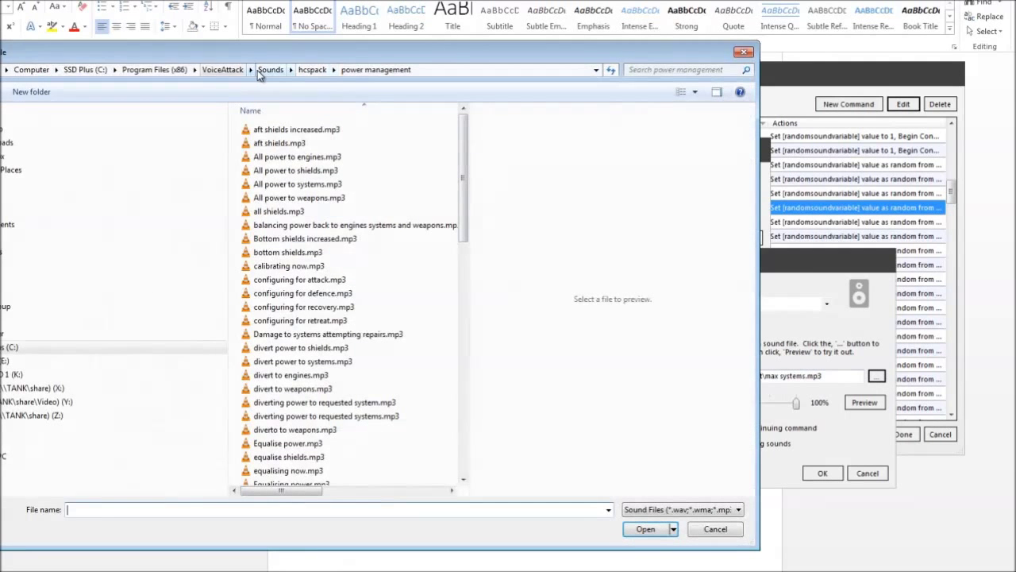
left_click(264, 70)
double_click(283, 320)
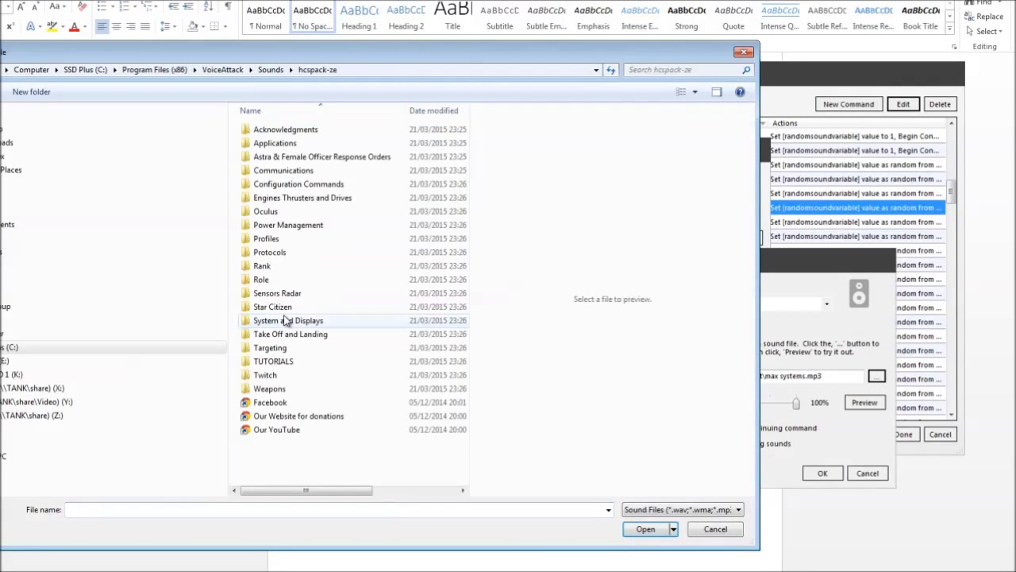
double_click(289, 225)
left_click_drag(472, 238, 475, 383)
left_click(269, 210)
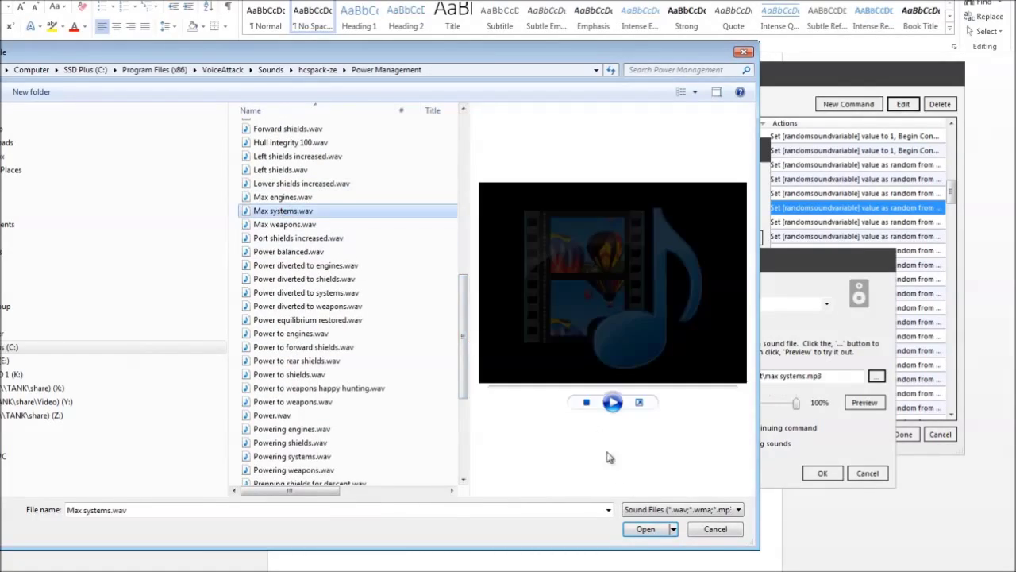
left_click(645, 539)
left_click(842, 535)
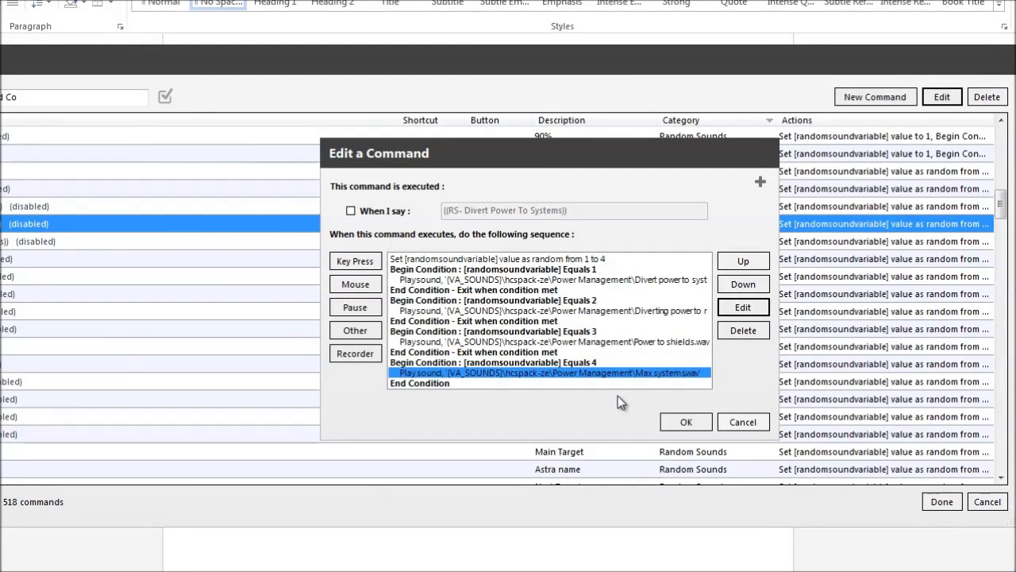
Save the Divert Power To Systems command and finish editing the Astra and Co profile
left_click(684, 420)
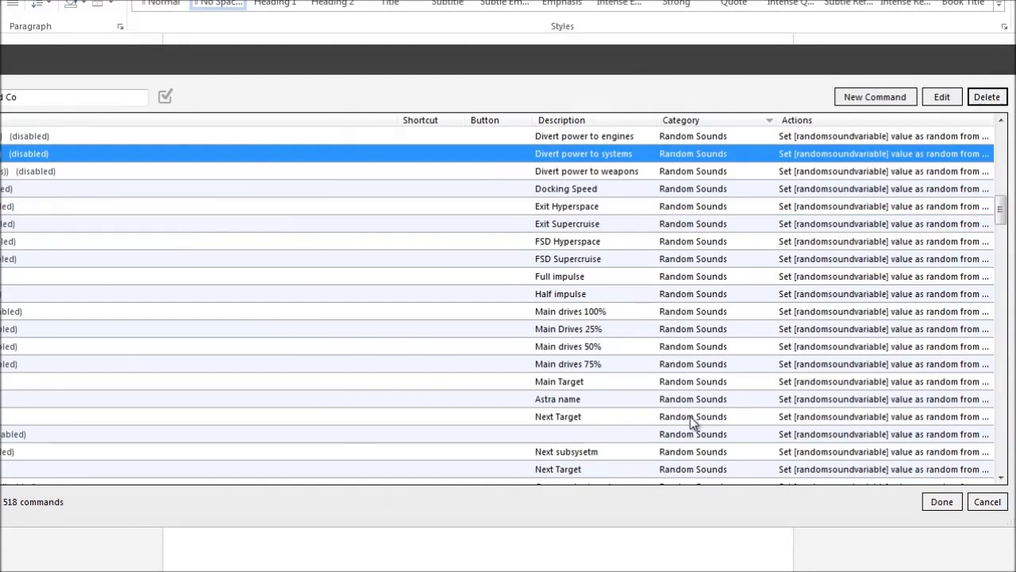
left_click(941, 510)
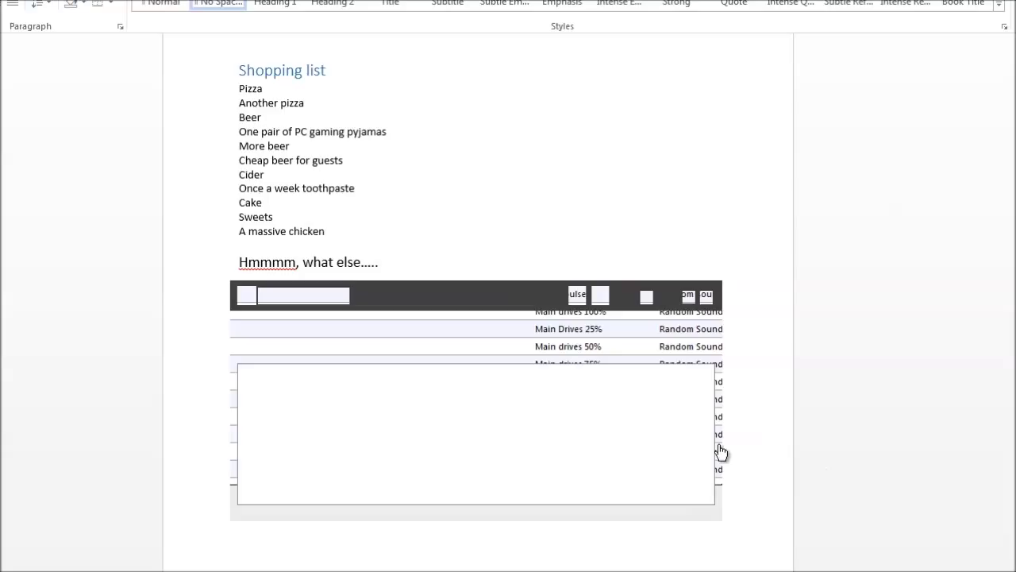